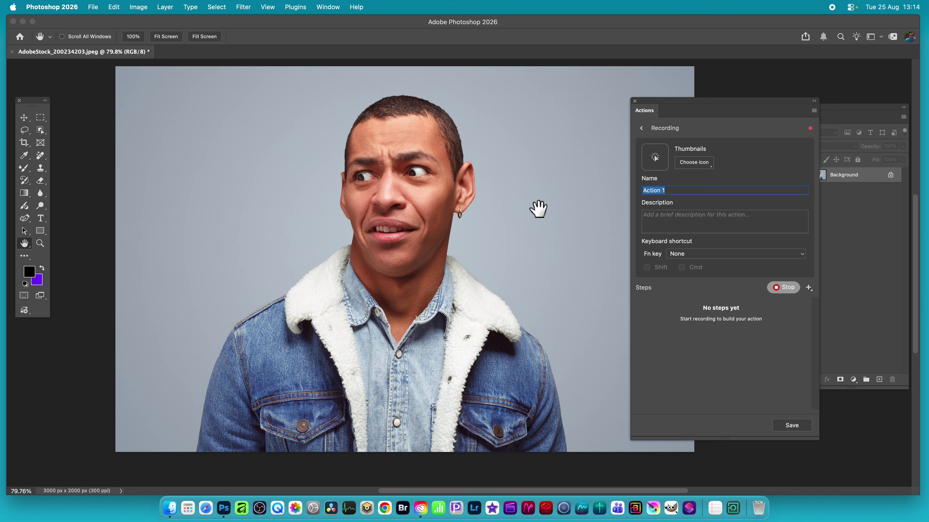
# Apply the Wave distort filter to the portrait with the maximum amplitude raised to 233
pyautogui.click(245, 7)
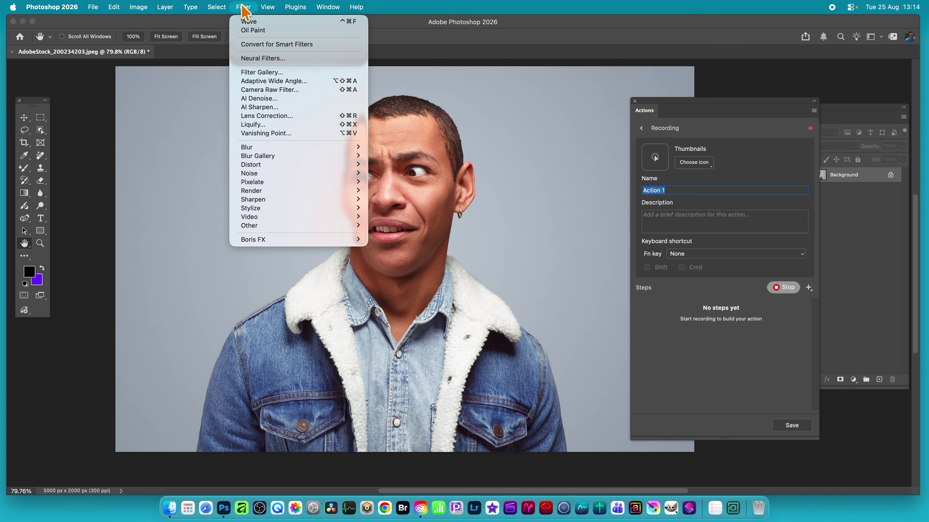
pyautogui.moveTo(269, 168)
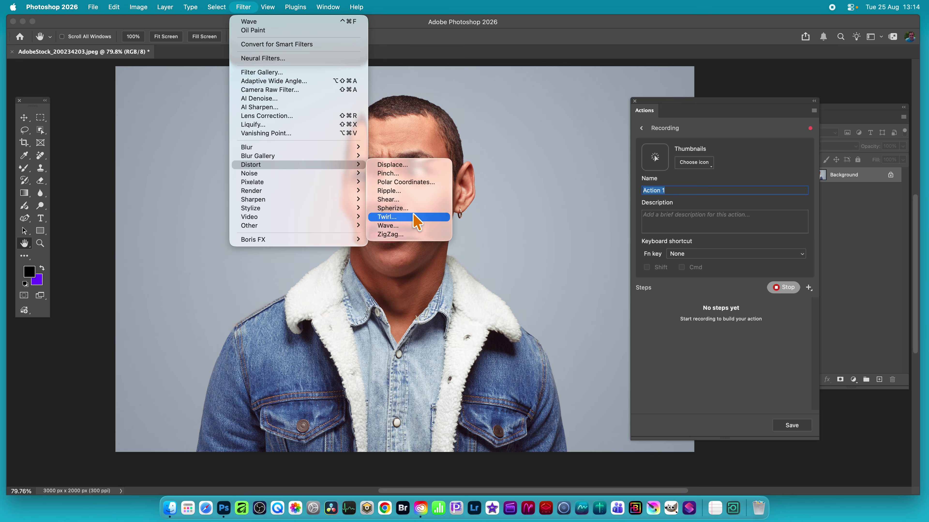
pyautogui.click(407, 229)
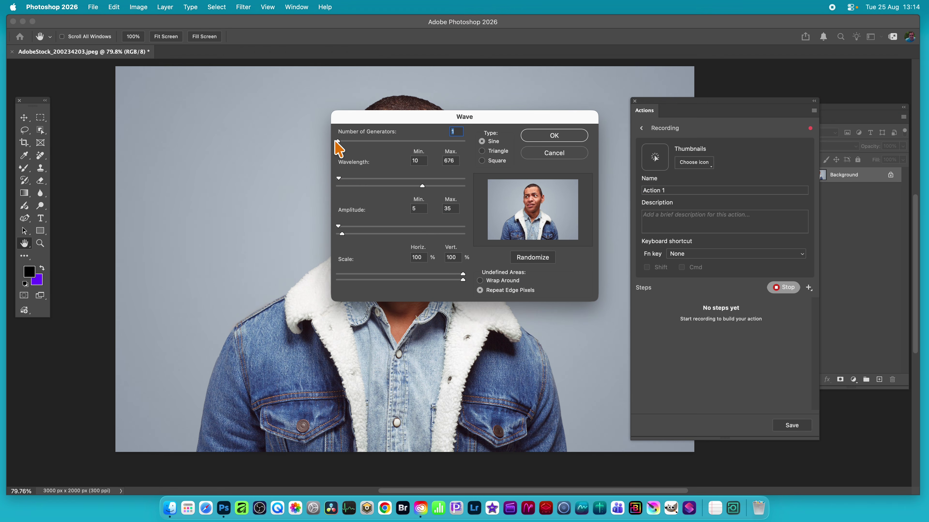
pyautogui.moveTo(342, 234); pyautogui.dragTo(367, 237)
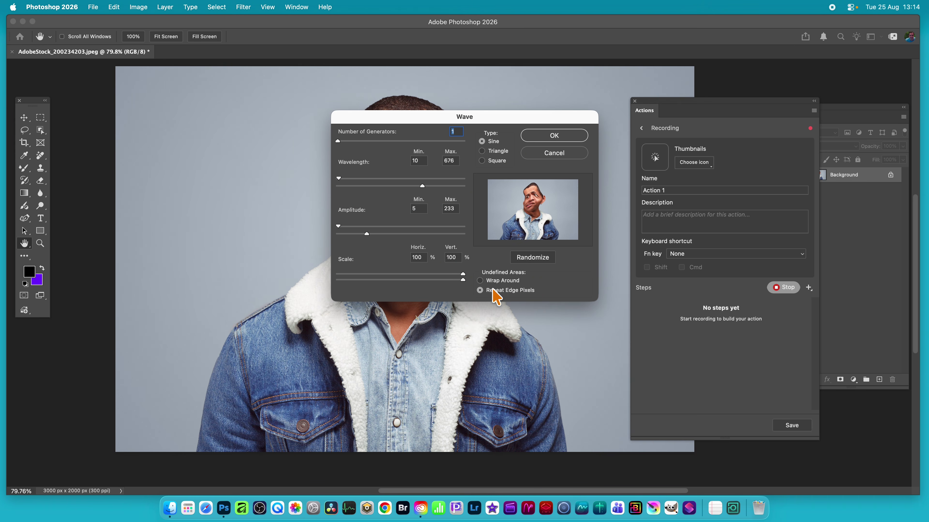
pyautogui.click(554, 136)
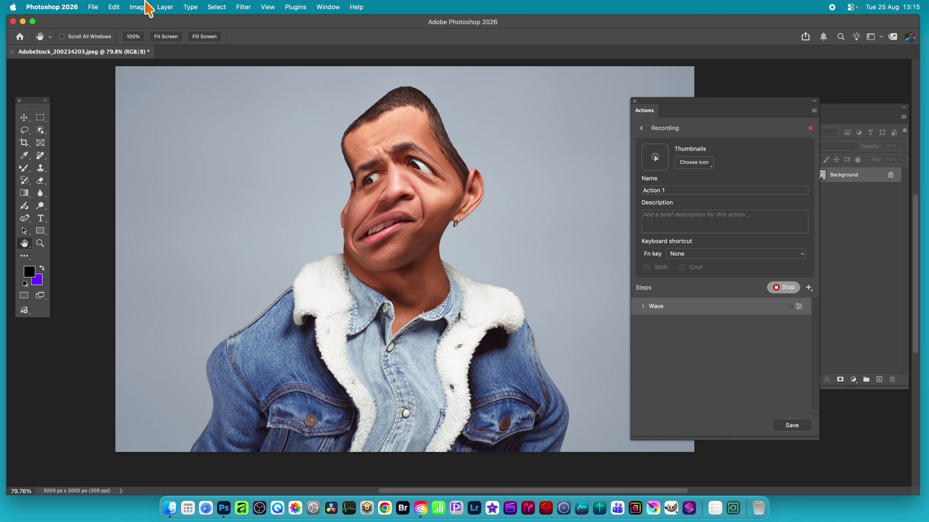
# Rotate the upright image 90° clockwise and reapply the Wave filter with the same settings
pyautogui.click(138, 8)
pyautogui.moveTo(172, 107)
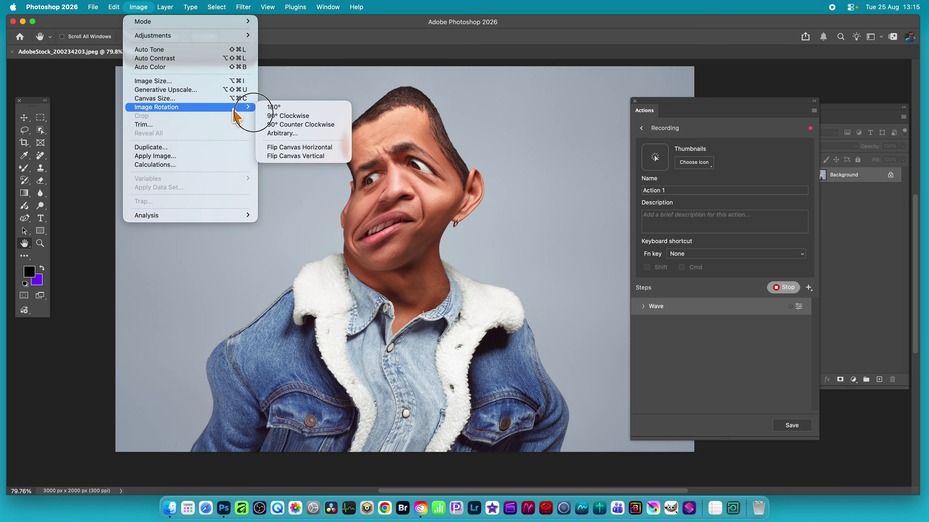
pyautogui.click(297, 116)
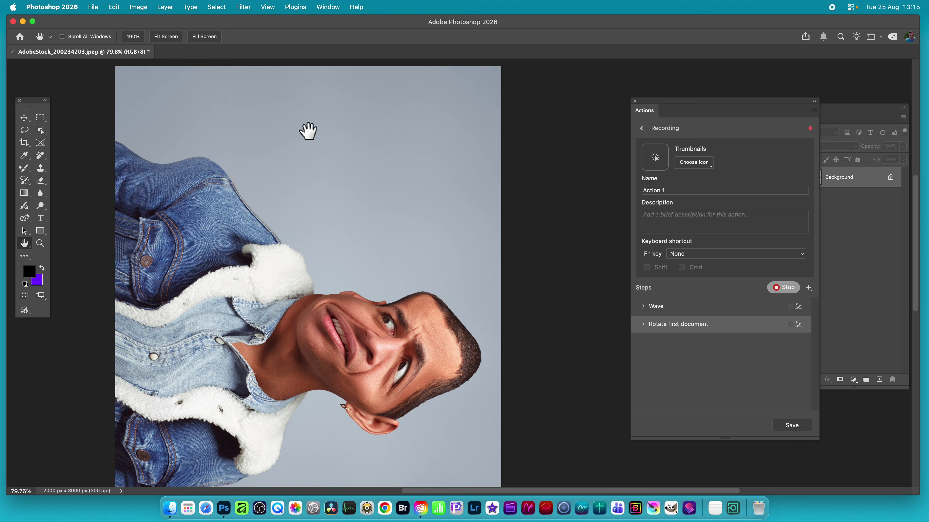
pyautogui.click(243, 7)
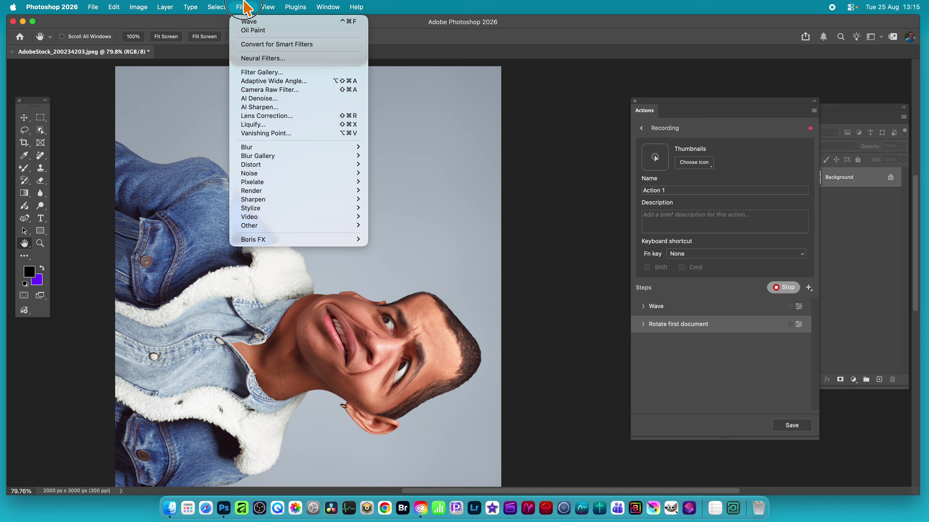
pyautogui.click(248, 22)
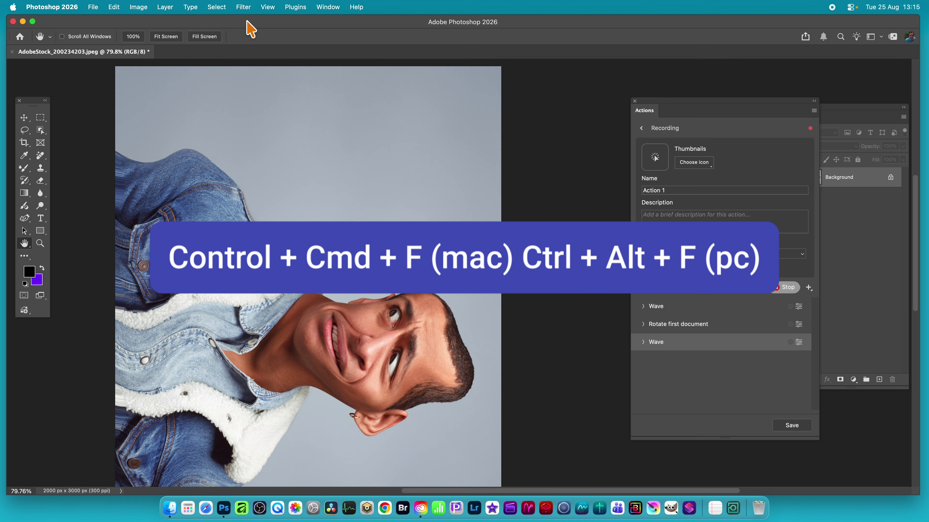
# Rotate the canvas a second 90° clockwise so the portrait is upside down, and repeat the last Wave filter
pyautogui.click(138, 7)
pyautogui.moveTo(157, 107)
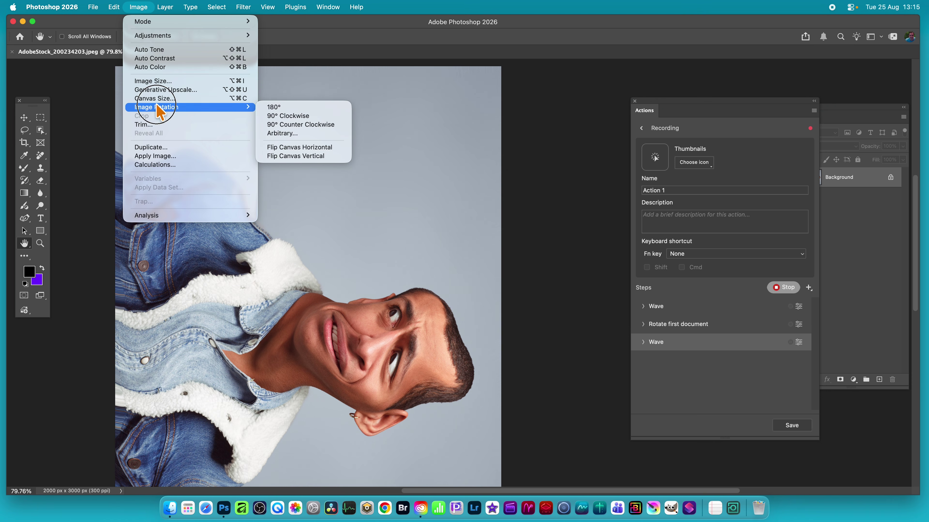
pyautogui.click(284, 116)
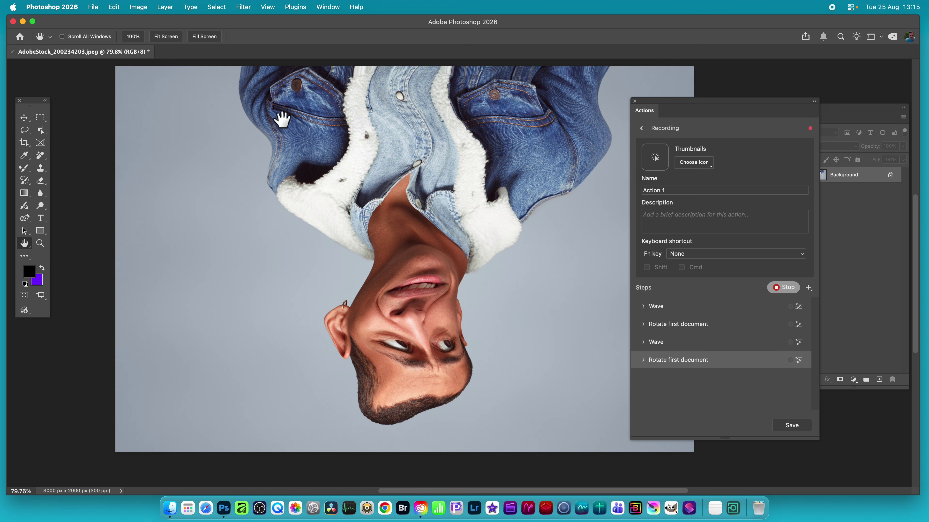
pyautogui.click(244, 6)
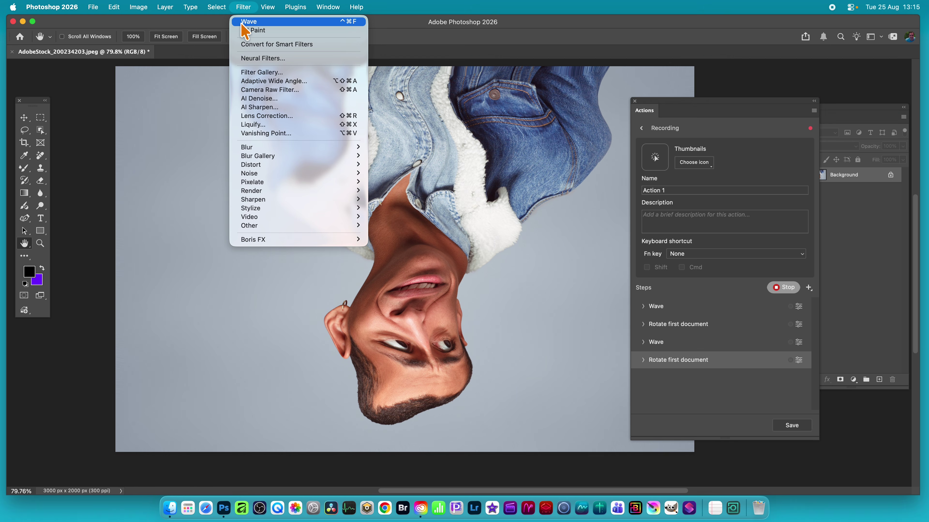
pyautogui.click(249, 21)
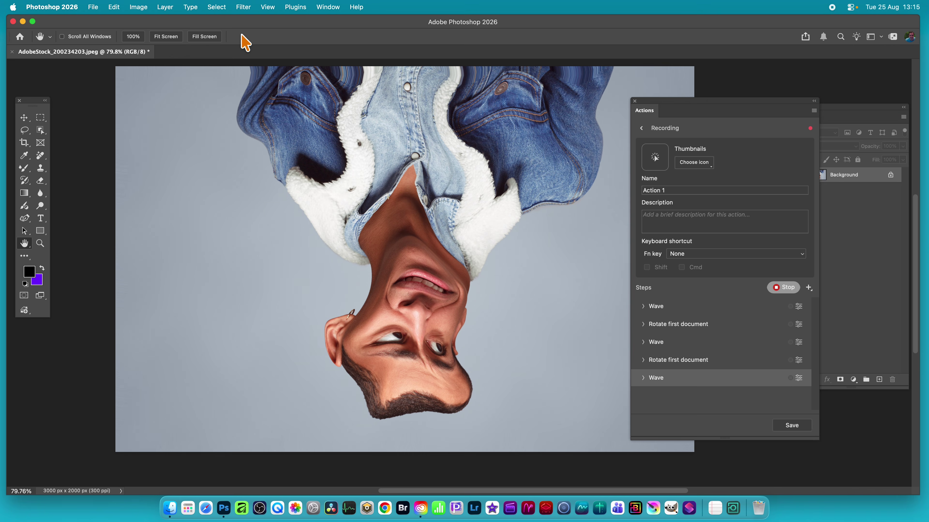
# Rotate the upside-down image 90° clockwise and apply the Wave filter a fourth time
pyautogui.click(138, 6)
pyautogui.moveTo(157, 108)
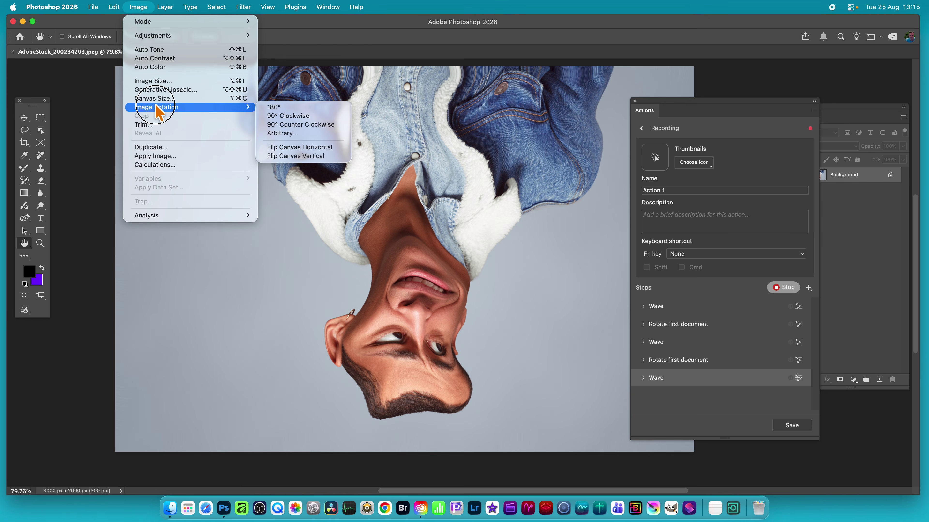
pyautogui.click(287, 116)
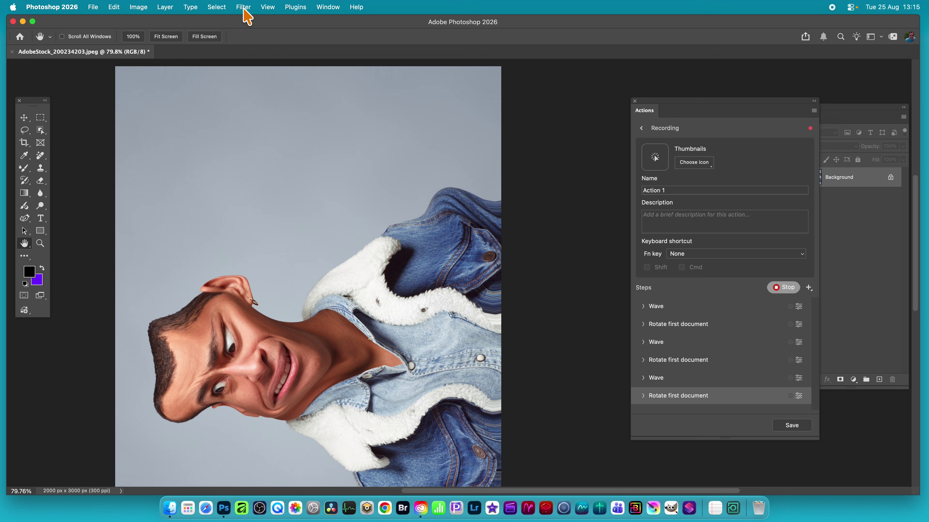
pyautogui.click(243, 8)
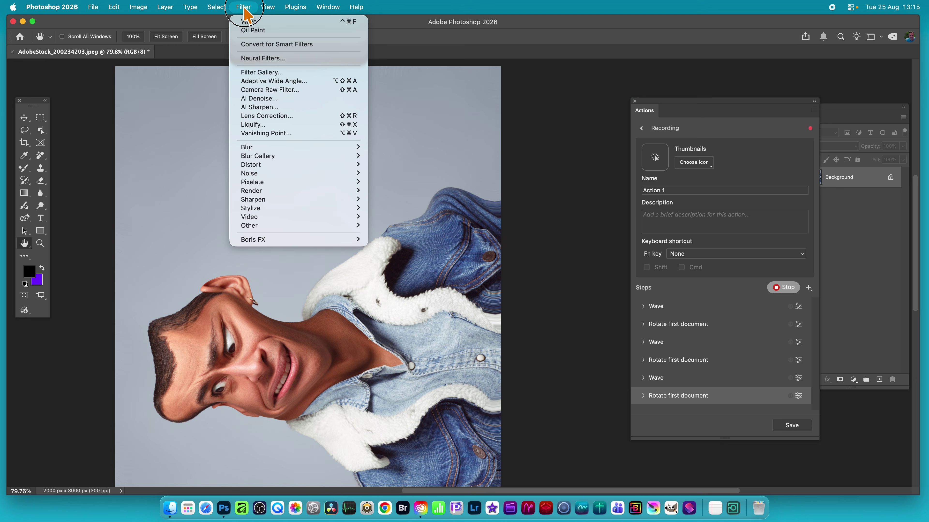
pyautogui.click(249, 22)
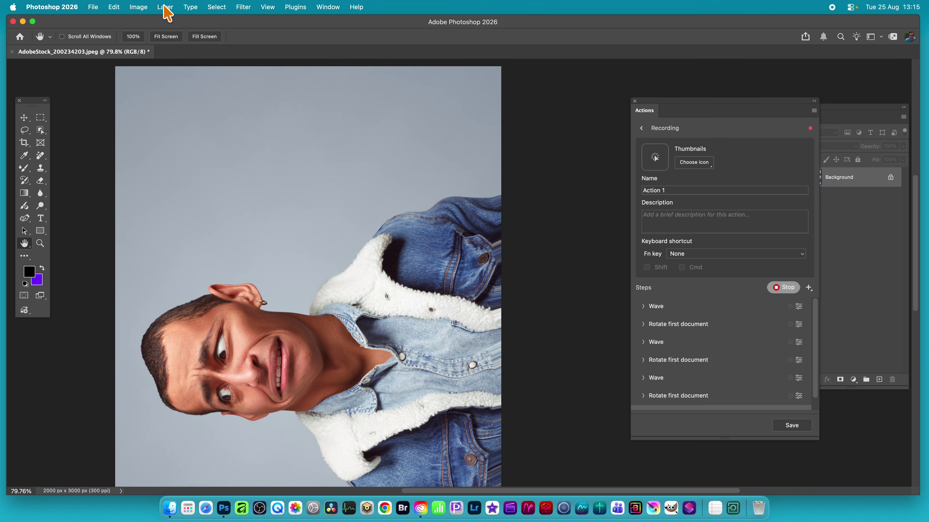
# Rotate the image a final 90° clockwise to bring the portrait back upright
pyautogui.click(138, 8)
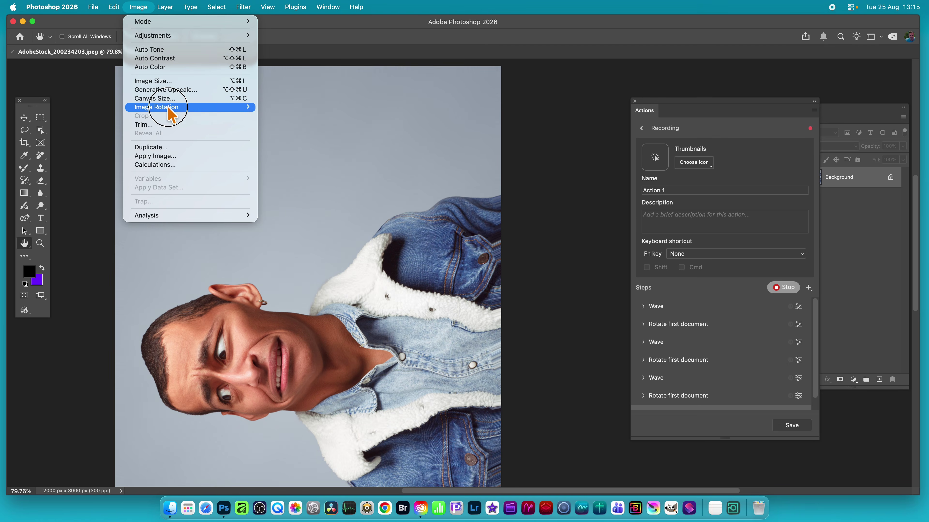
pyautogui.moveTo(169, 110)
pyautogui.click(306, 117)
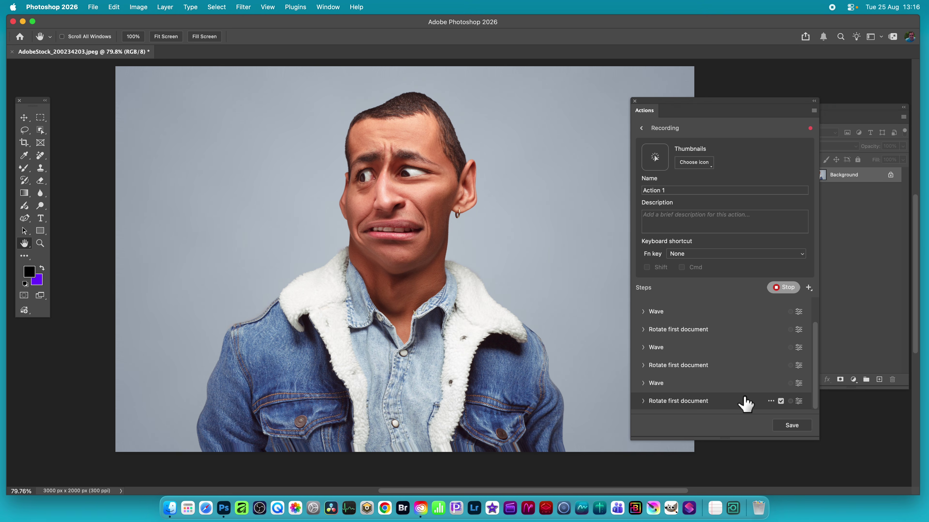
# Stop recording the action and save it as Action 1
pyautogui.click(777, 288)
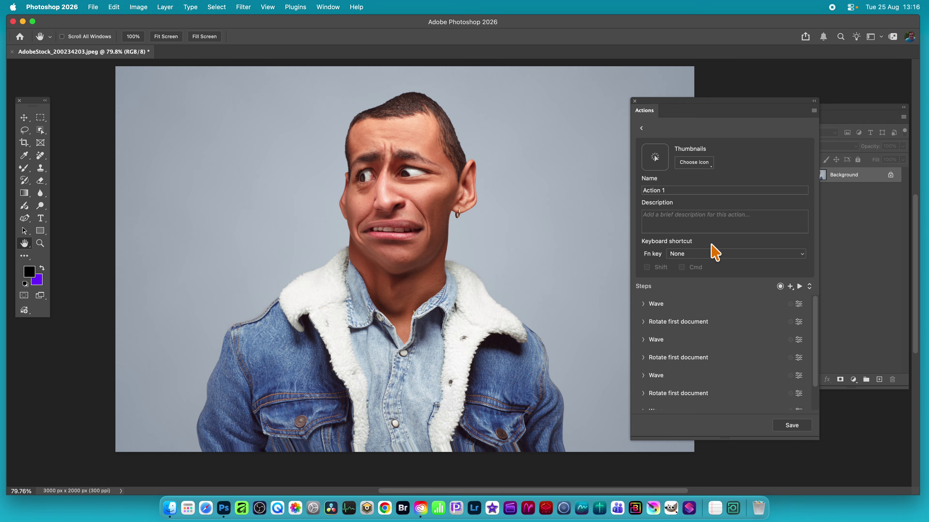
pyautogui.click(791, 426)
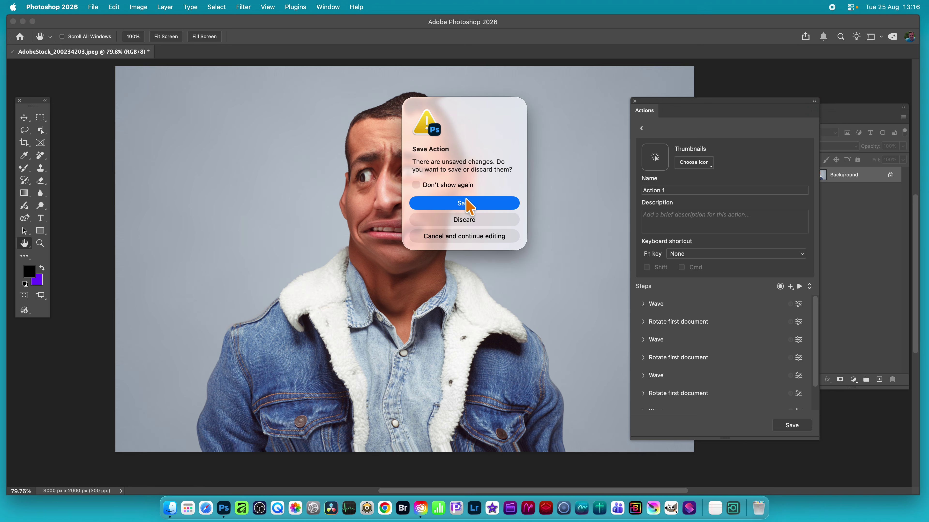
pyautogui.click(467, 206)
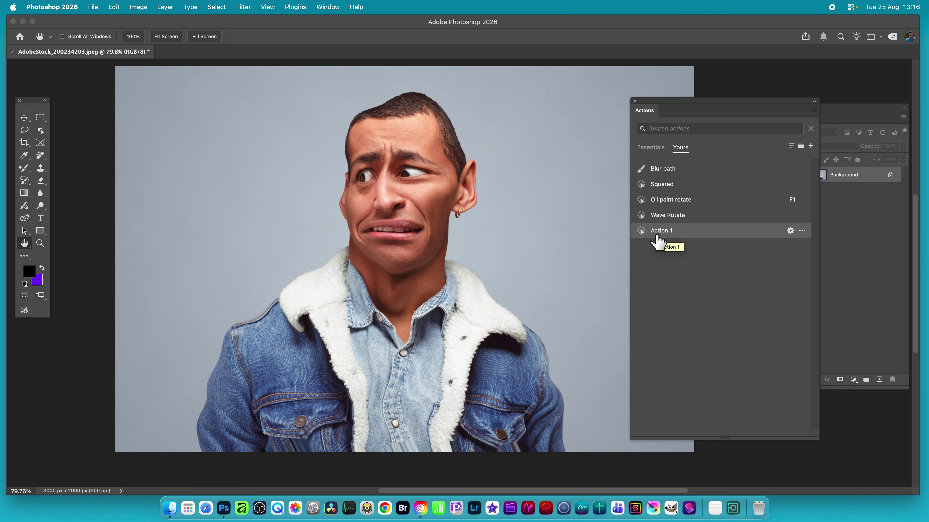
# Replay Action 1 repeatedly on the portrait until it becomes a grid of swirls, and run Wave Rotate once
pyautogui.click(669, 236)
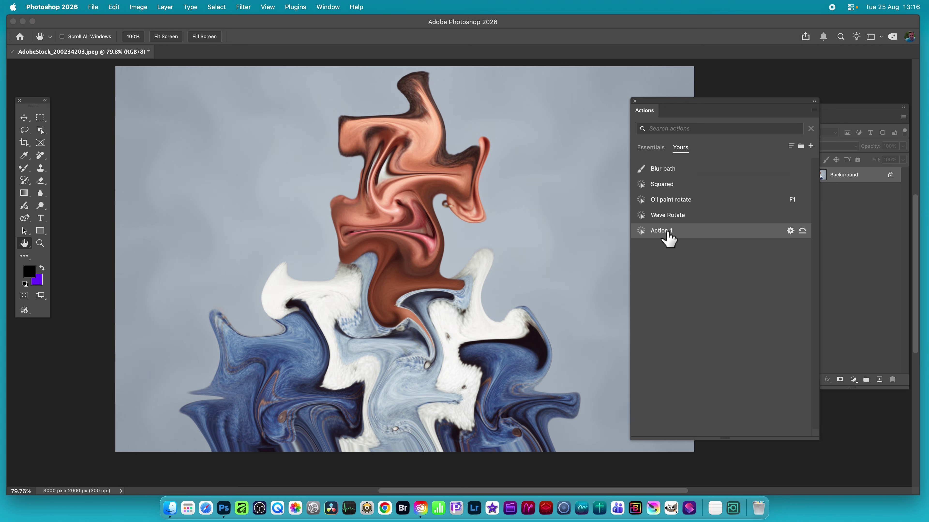
pyautogui.click(669, 239)
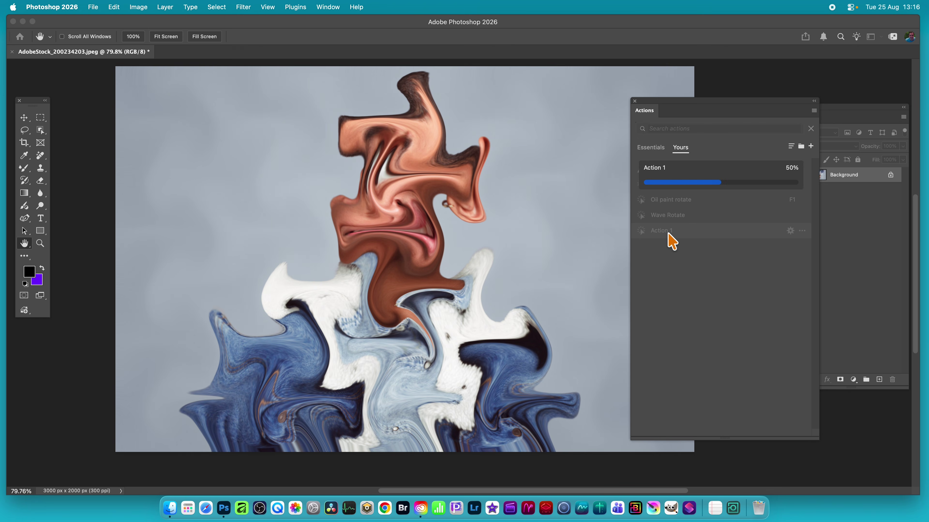
pyautogui.click(669, 240)
pyautogui.click(669, 238)
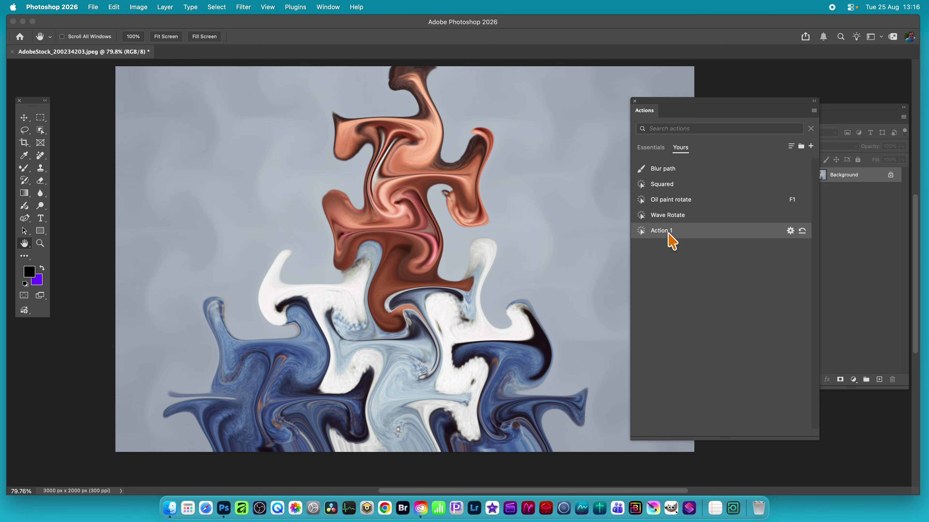
pyautogui.click(670, 239)
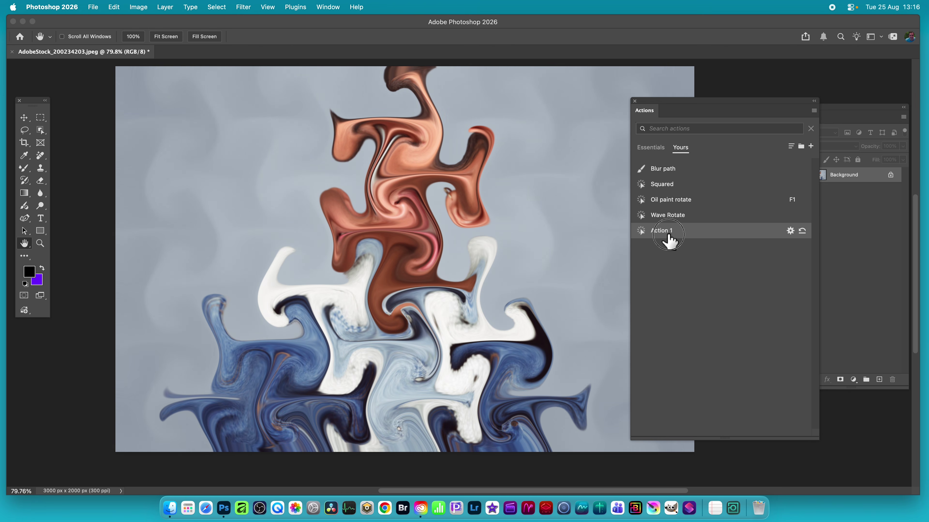
pyautogui.click(669, 238)
pyautogui.click(670, 238)
pyautogui.click(670, 238)
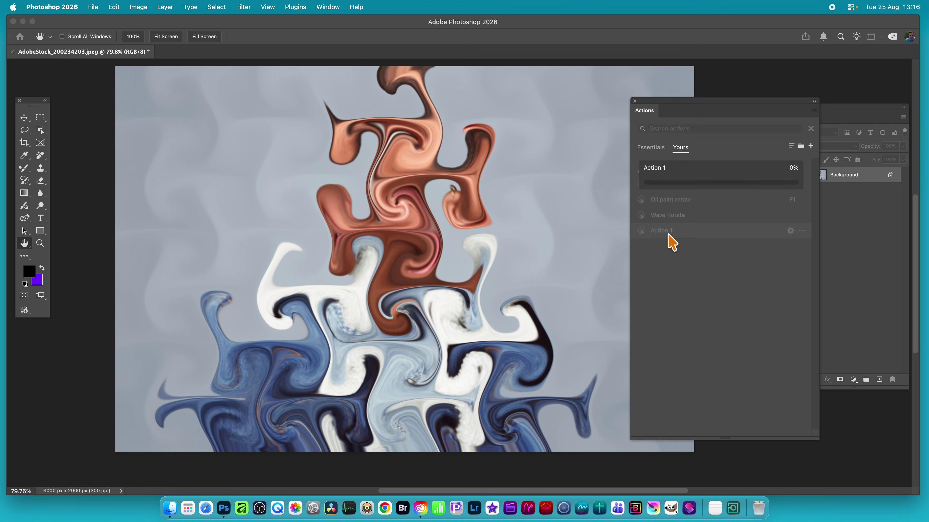
pyautogui.click(668, 238)
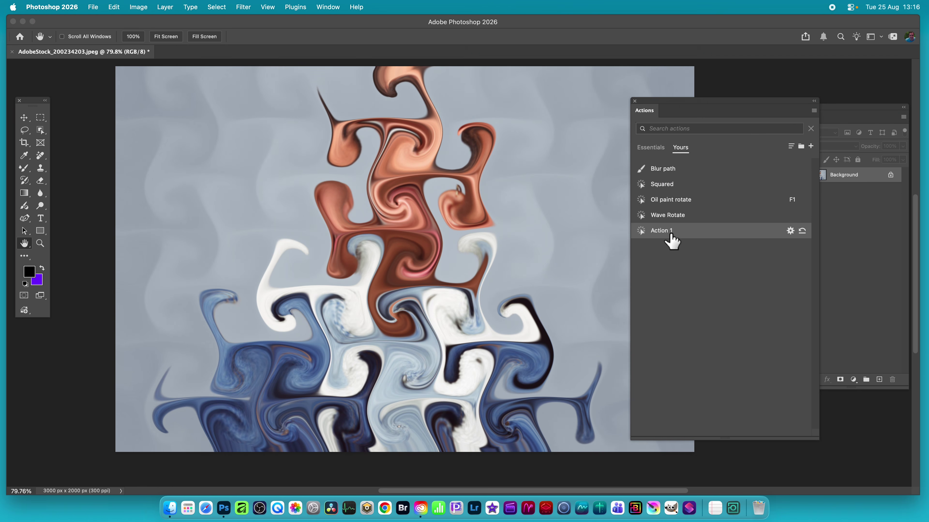
pyautogui.click(671, 239)
pyautogui.click(670, 238)
pyautogui.click(670, 239)
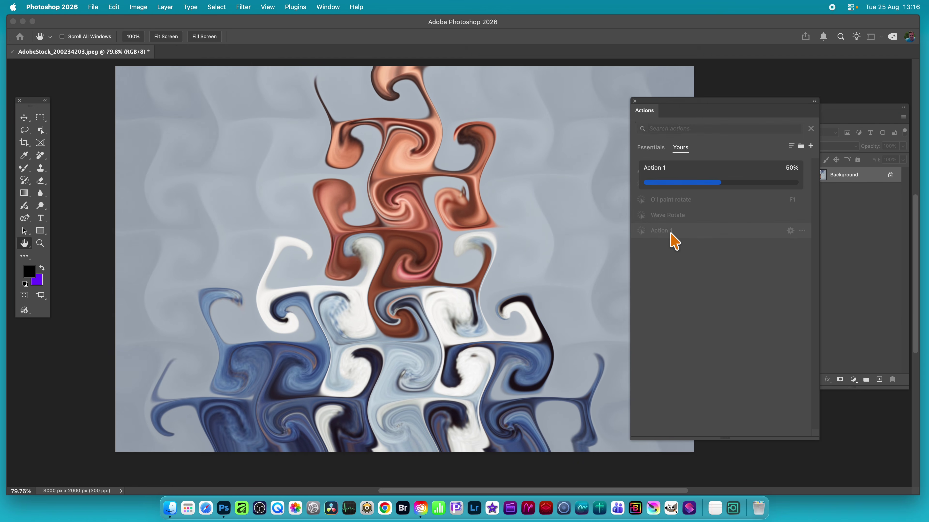
pyautogui.click(670, 238)
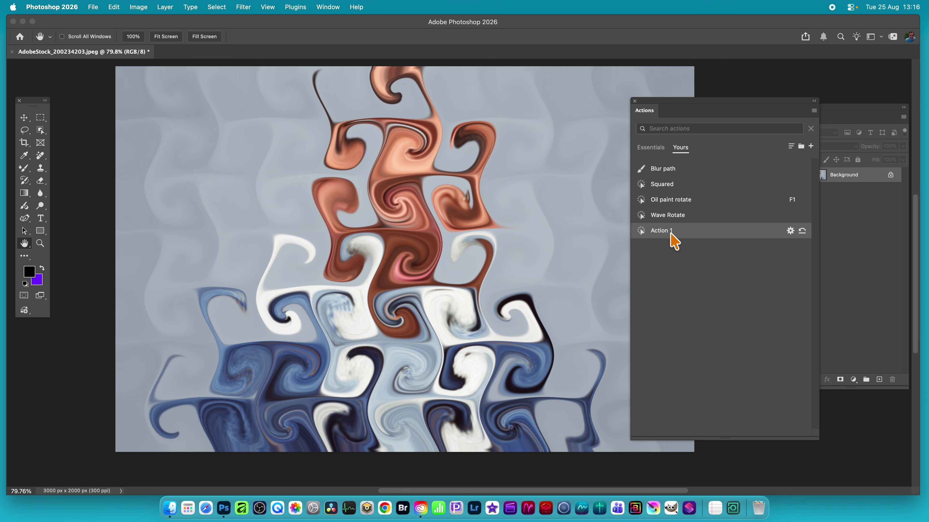
pyautogui.click(672, 238)
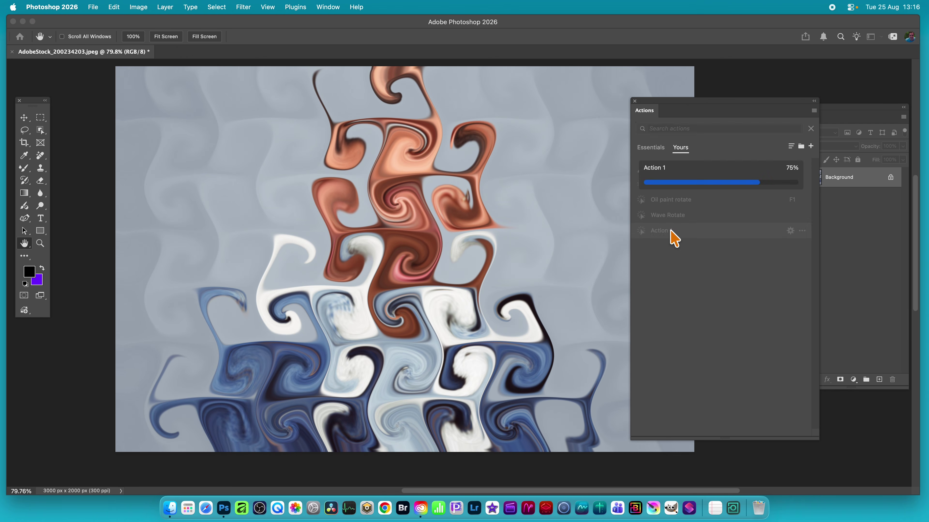
pyautogui.click(672, 238)
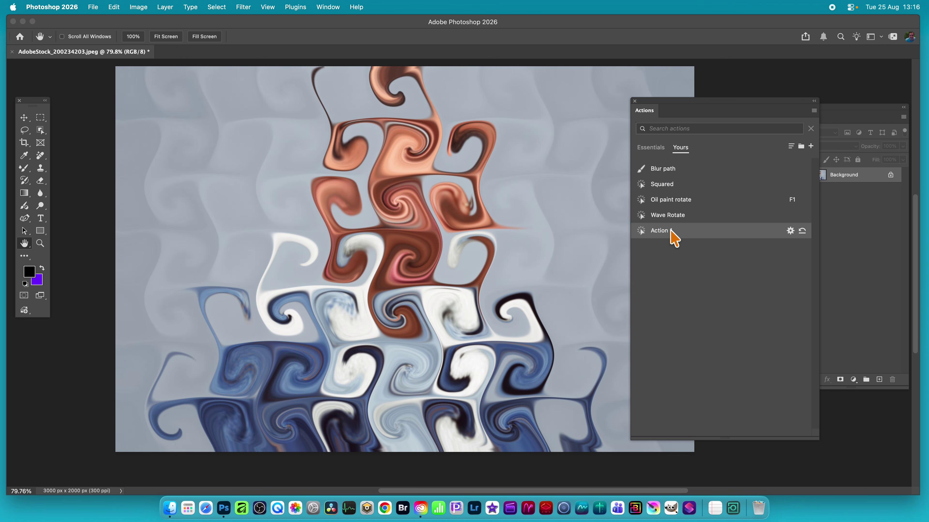
pyautogui.click(672, 239)
pyautogui.click(672, 239)
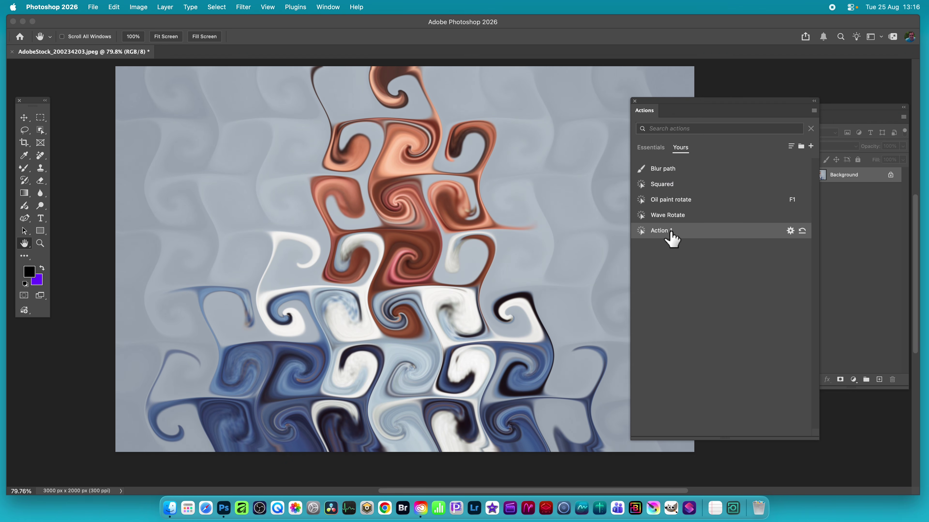
pyautogui.click(672, 238)
pyautogui.click(672, 238)
pyautogui.click(672, 238)
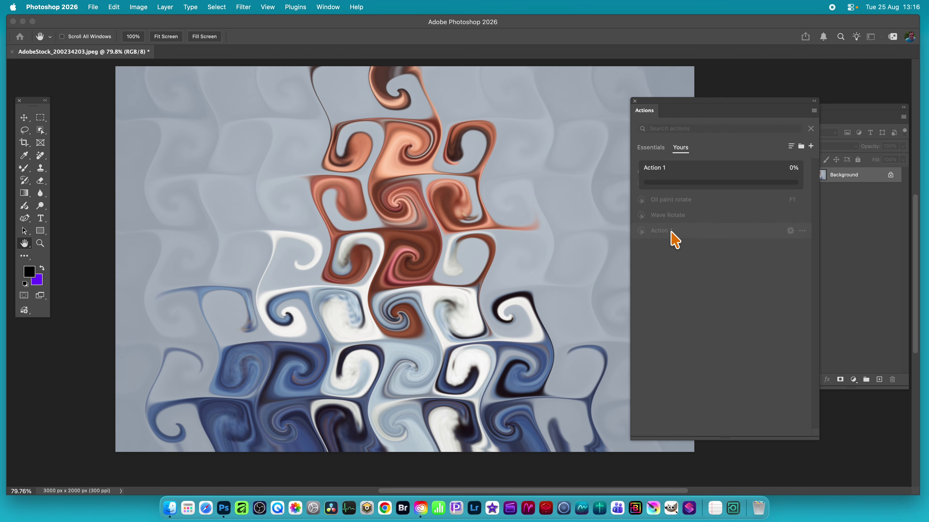
pyautogui.click(672, 233)
pyautogui.click(672, 233)
pyautogui.click(671, 233)
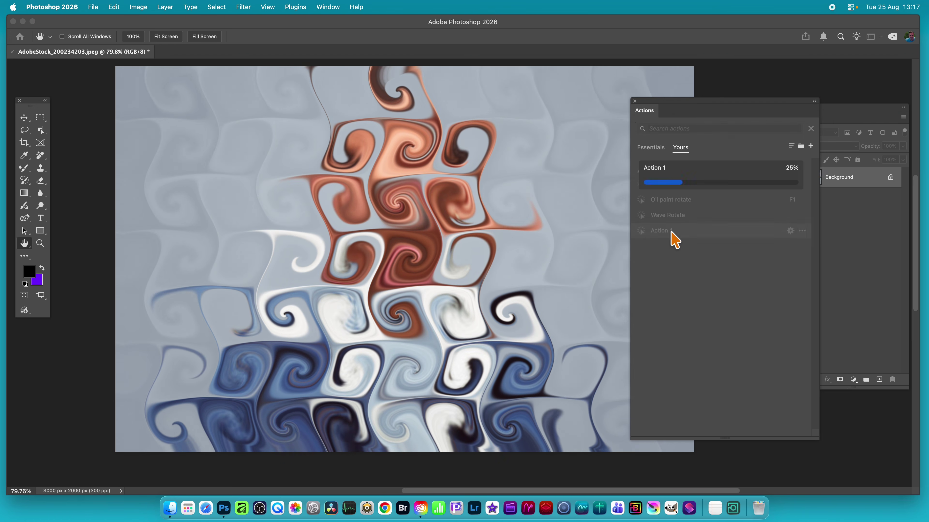
pyautogui.click(671, 233)
pyautogui.click(671, 233)
pyautogui.click(671, 234)
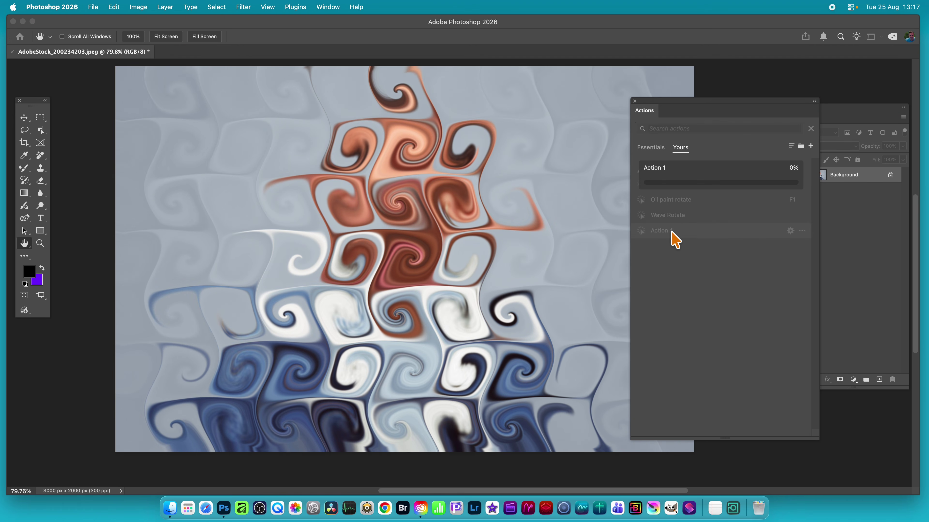
pyautogui.click(672, 233)
pyautogui.click(671, 234)
pyautogui.click(671, 233)
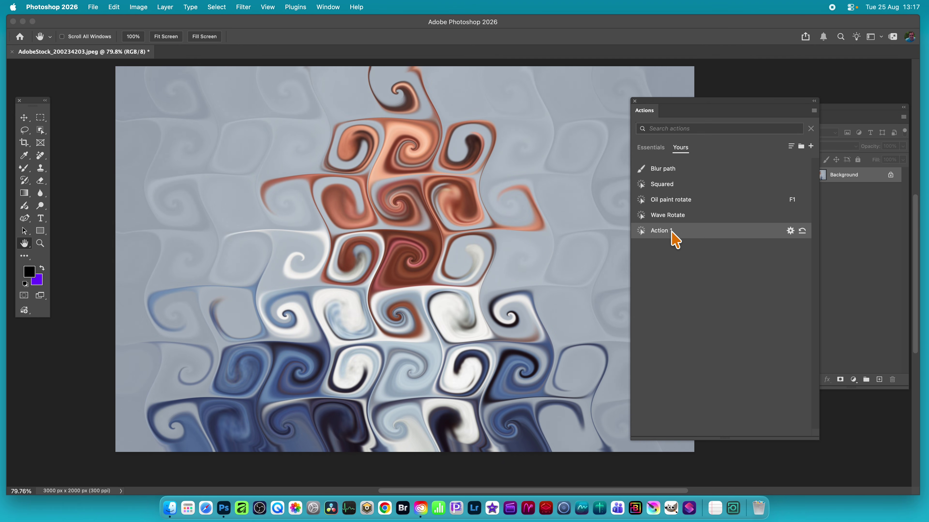
pyautogui.click(671, 233)
pyautogui.click(671, 233)
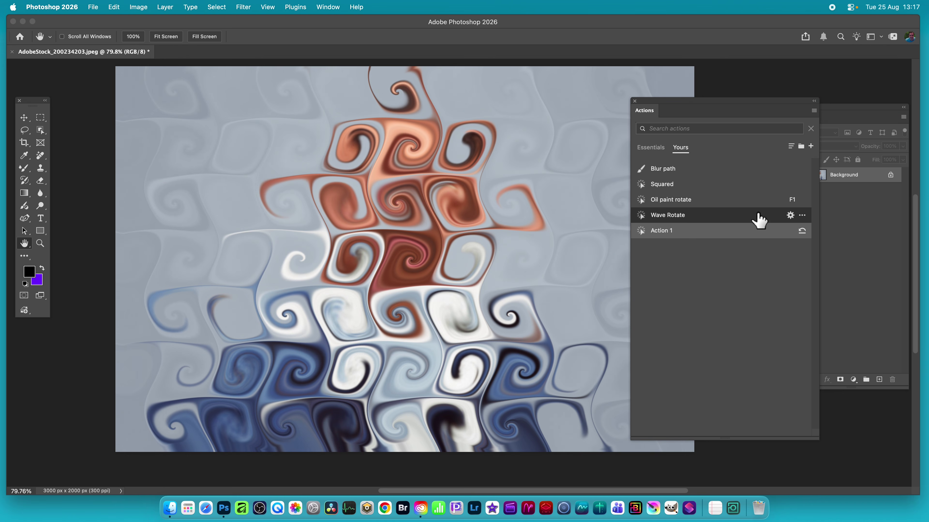
pyautogui.click(682, 219)
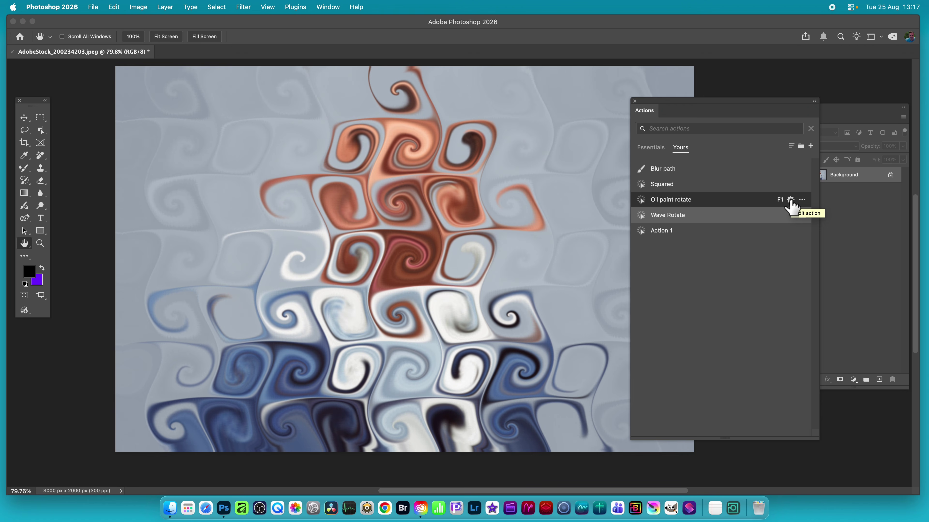
# Open the Oil paint rotate action for editing, review its recorded steps, and return to the action list
pyautogui.click(790, 200)
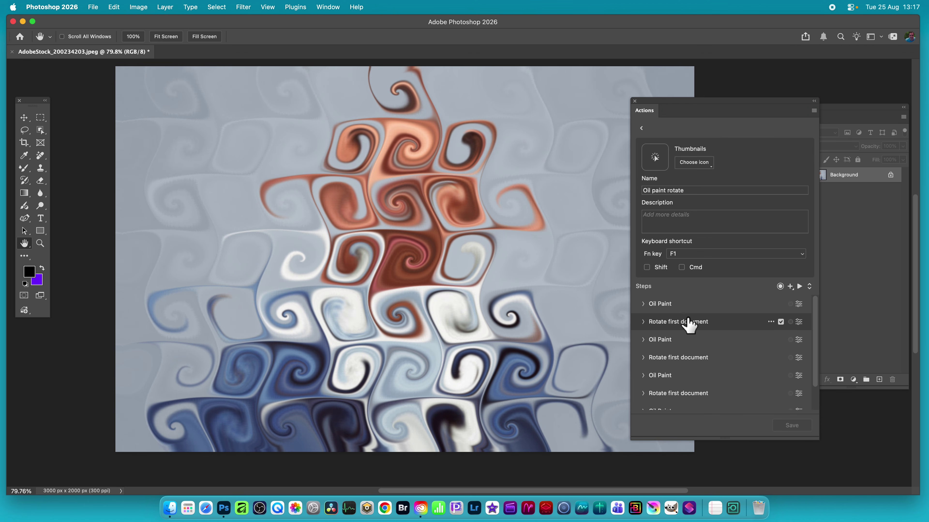
pyautogui.scroll(-2, 717, 376)
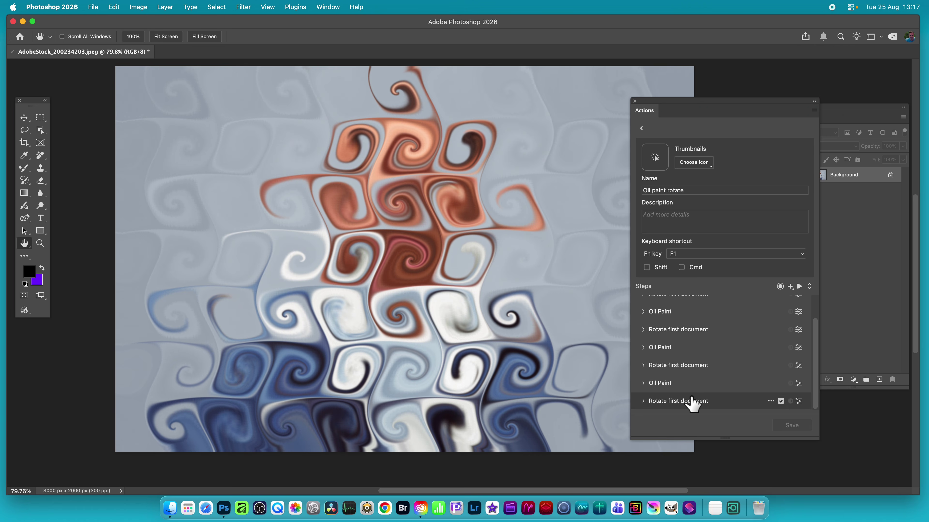
pyautogui.scroll(3, 723, 280)
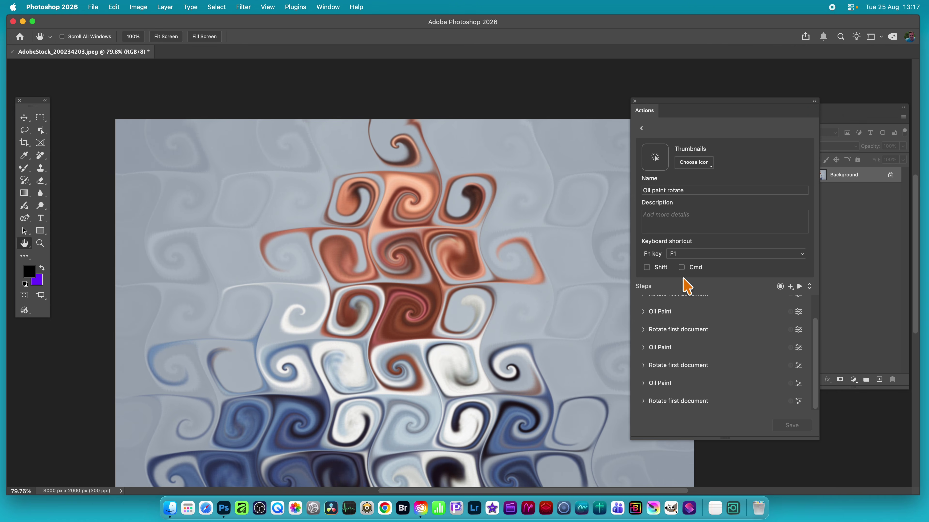
pyautogui.click(646, 131)
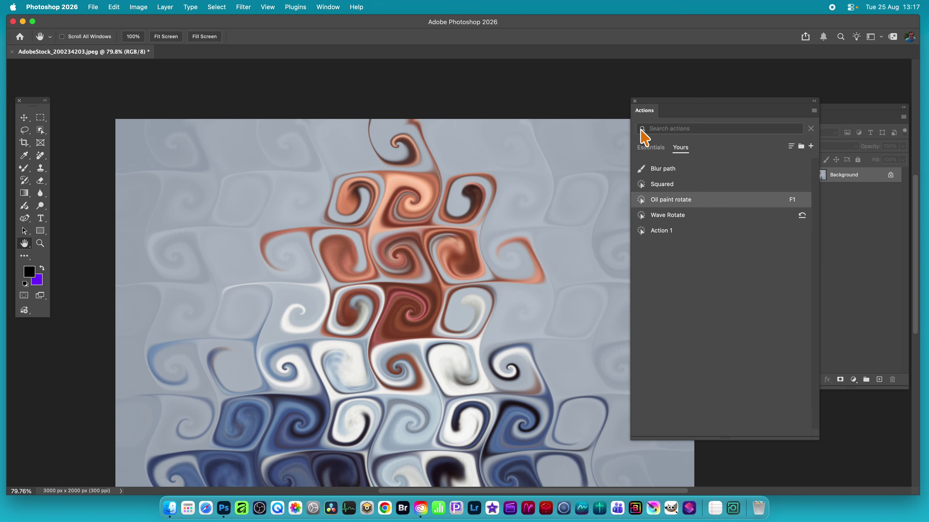
# Play the Oil paint rotate action several times on the swirl image, and run Action 1 again
pyautogui.click(697, 200)
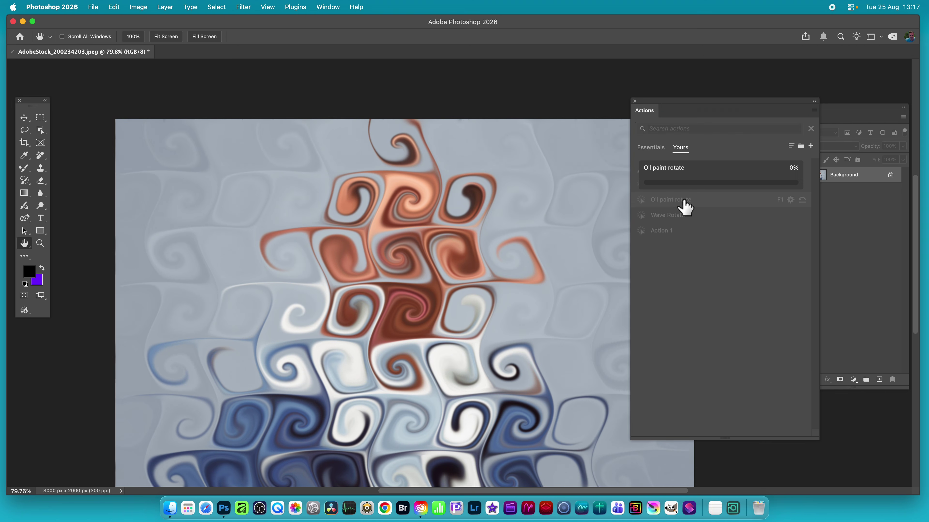
pyautogui.click(697, 201)
pyautogui.click(697, 201)
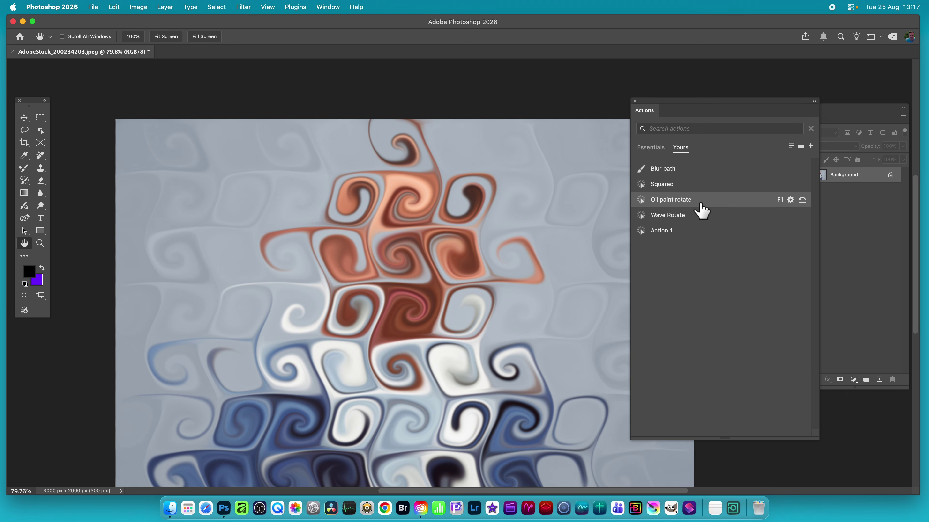
pyautogui.click(701, 204)
pyautogui.click(683, 235)
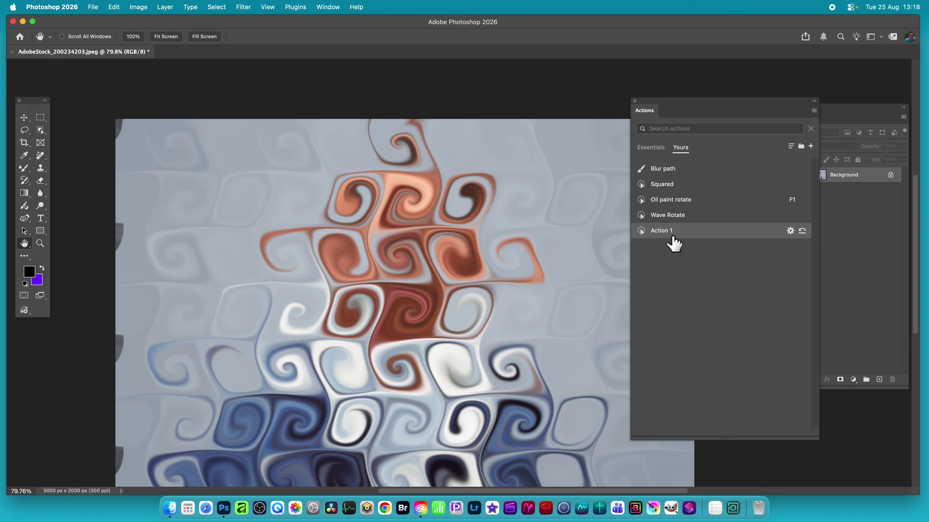
pyautogui.click(682, 237)
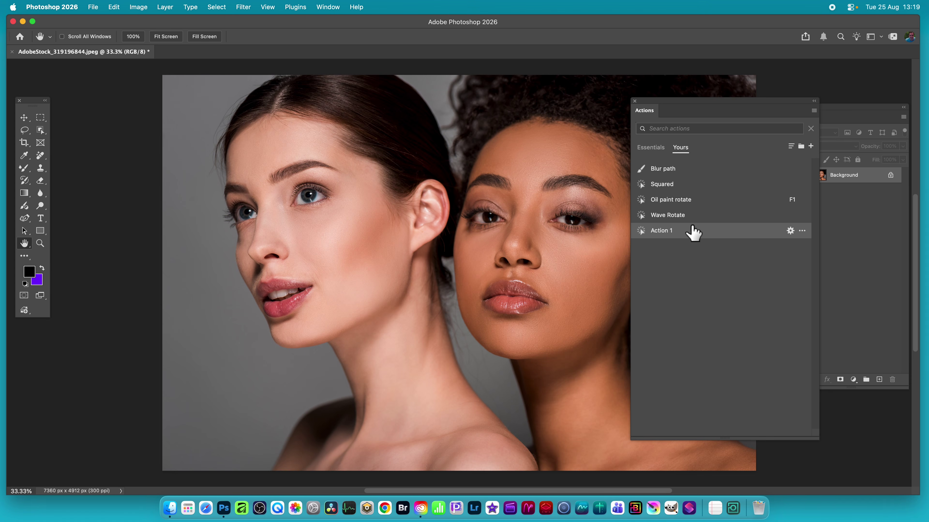
# Replay Action 1 repeatedly on the photo of the two women until it breaks into wavy mosaic tiles
pyautogui.click(668, 232)
pyautogui.click(668, 232)
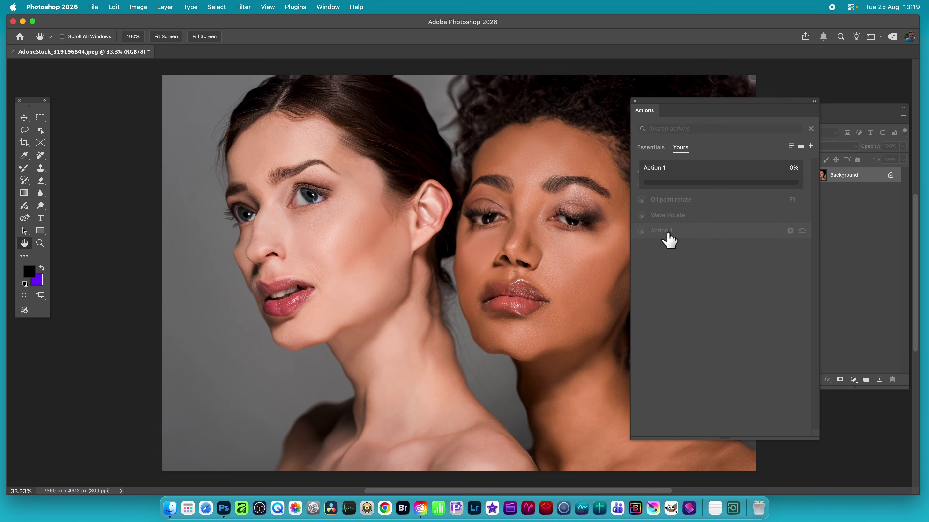
pyautogui.click(668, 233)
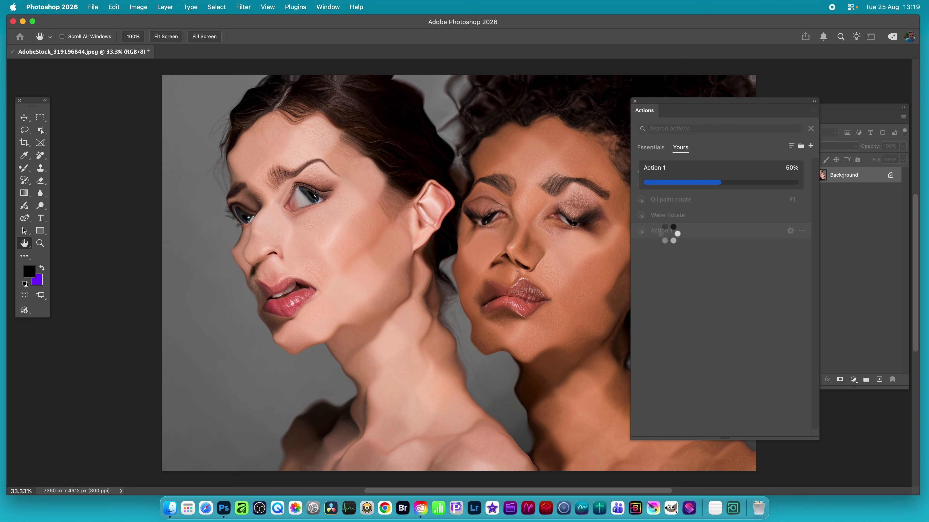
pyautogui.click(668, 234)
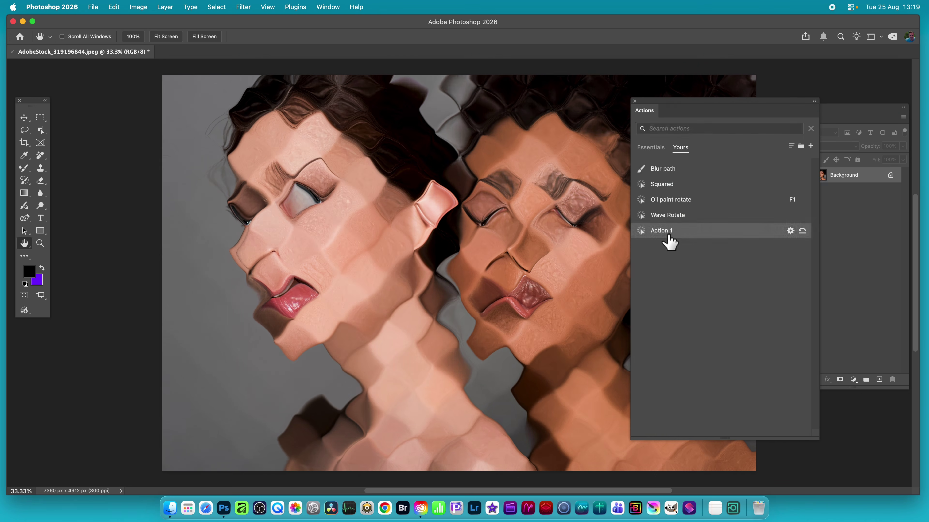
pyautogui.click(669, 236)
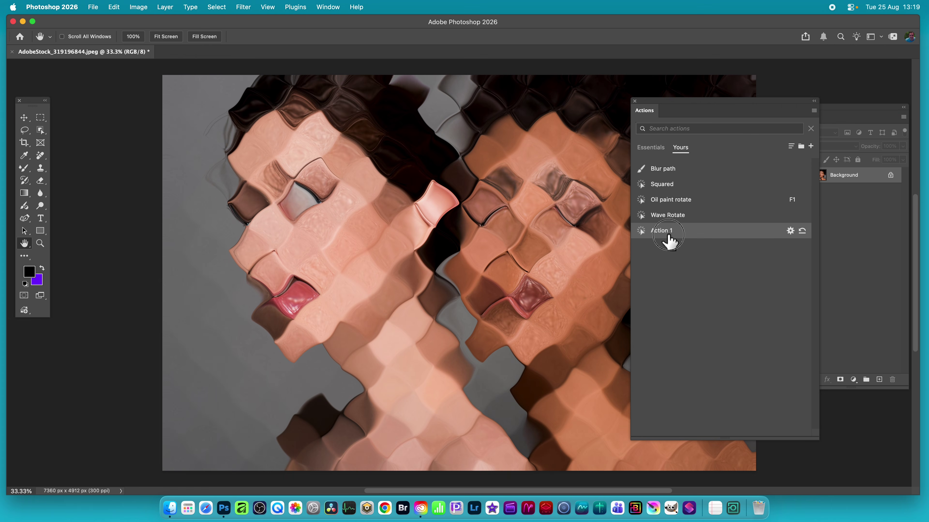
pyautogui.click(668, 234)
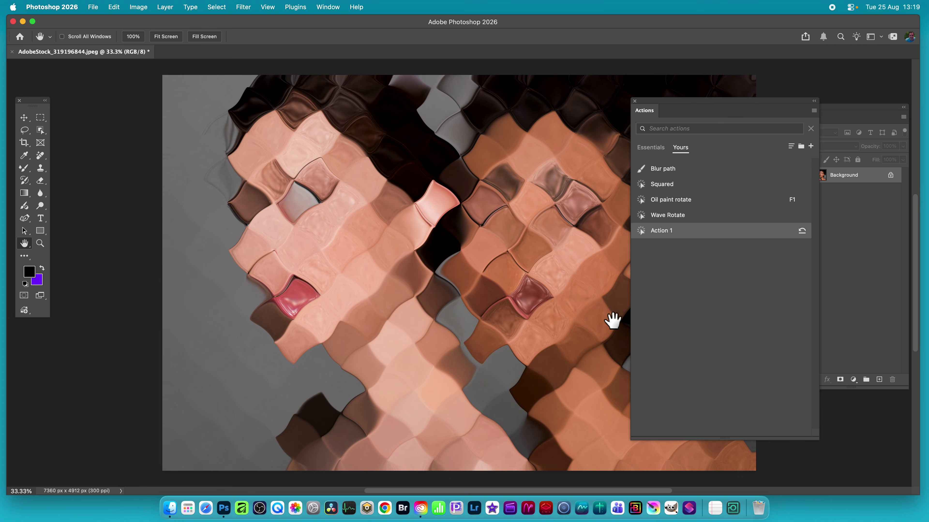
pyautogui.click(671, 230)
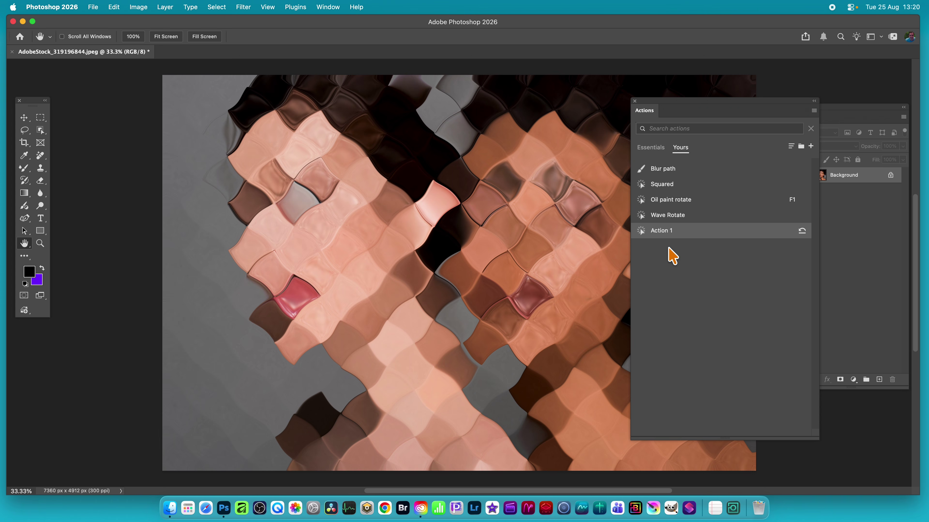
pyautogui.moveTo(656, 235)
pyautogui.click(662, 235)
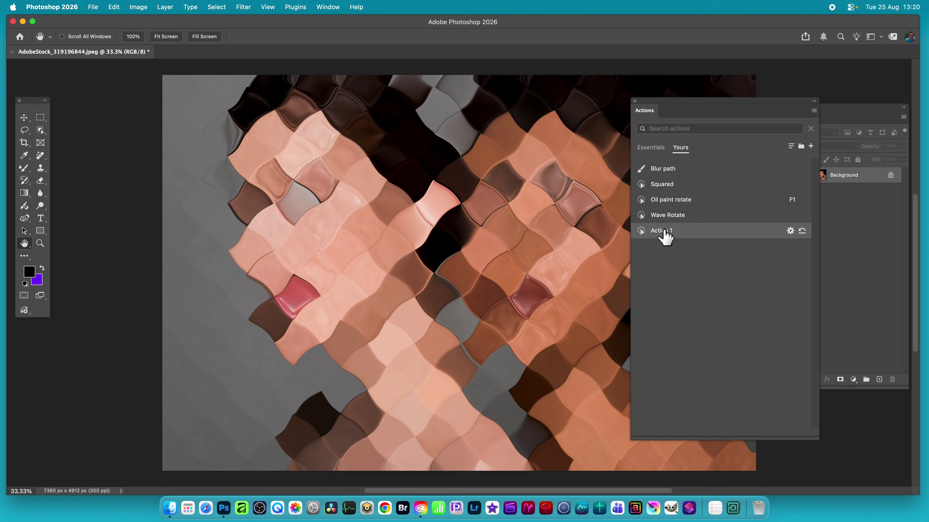
pyautogui.click(674, 238)
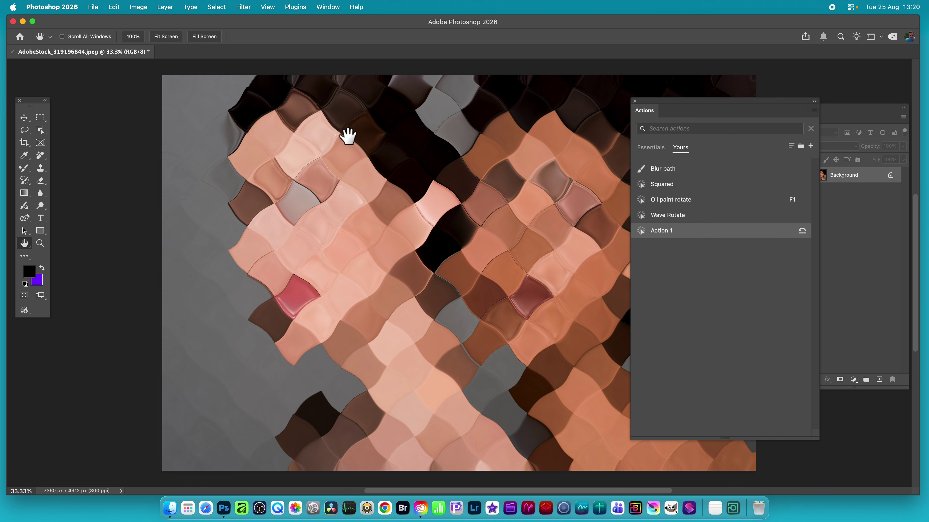
pyautogui.click(140, 7)
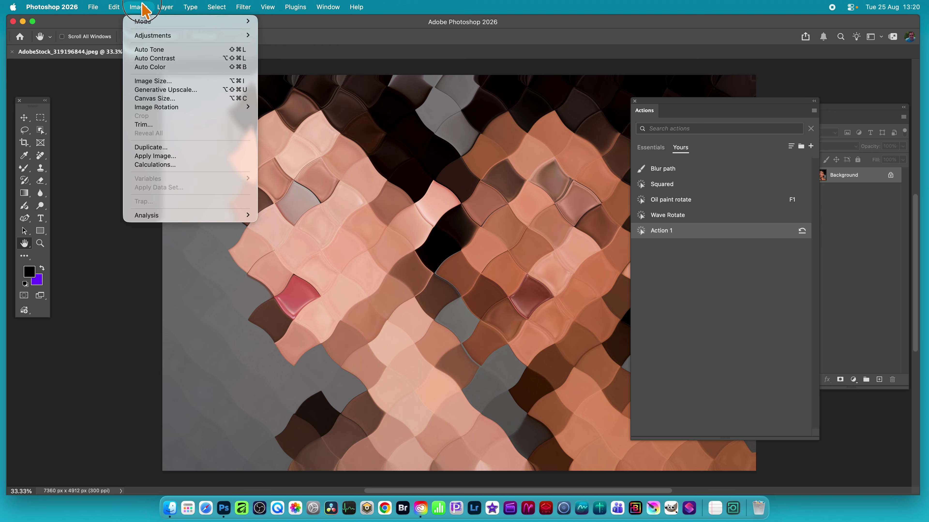
pyautogui.moveTo(147, 37)
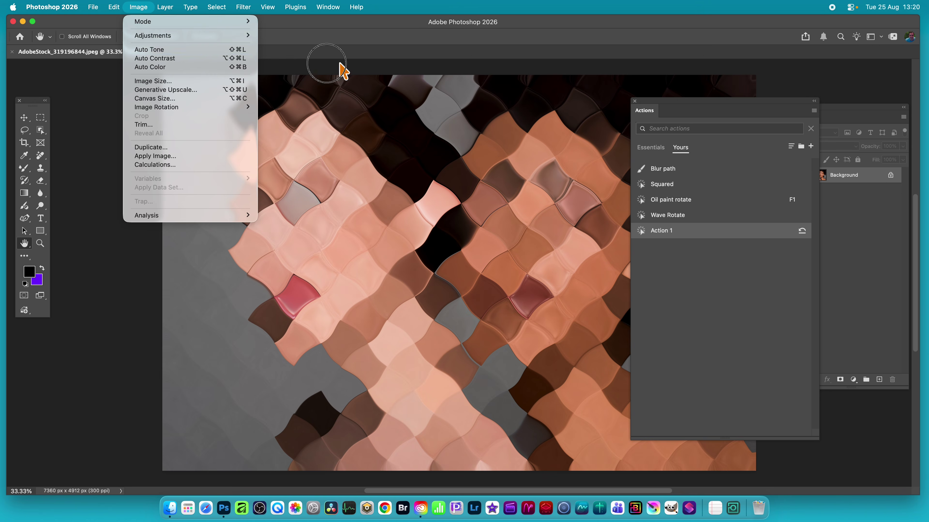
# Apply a Vibrance adjustment to the mosaic image with vibrance at +28 and the saturation raised
pyautogui.click(296, 77)
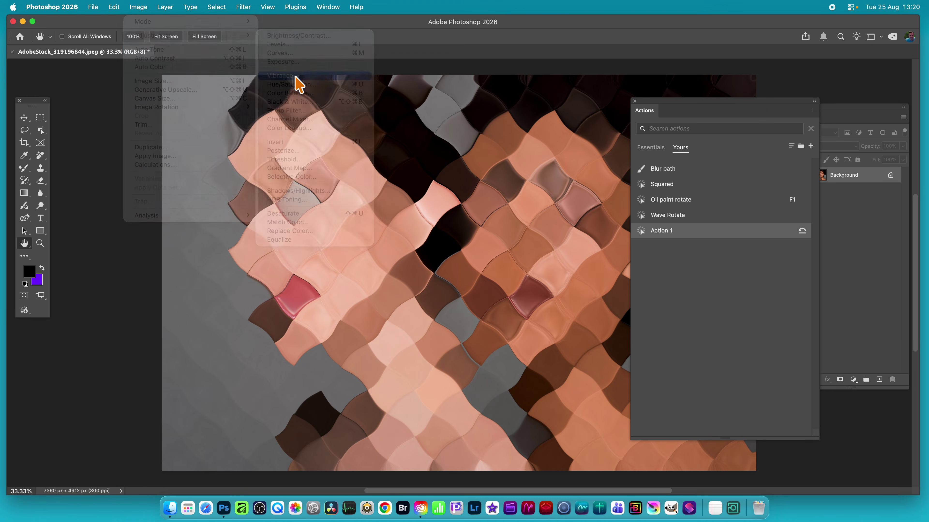
pyautogui.click(450, 261)
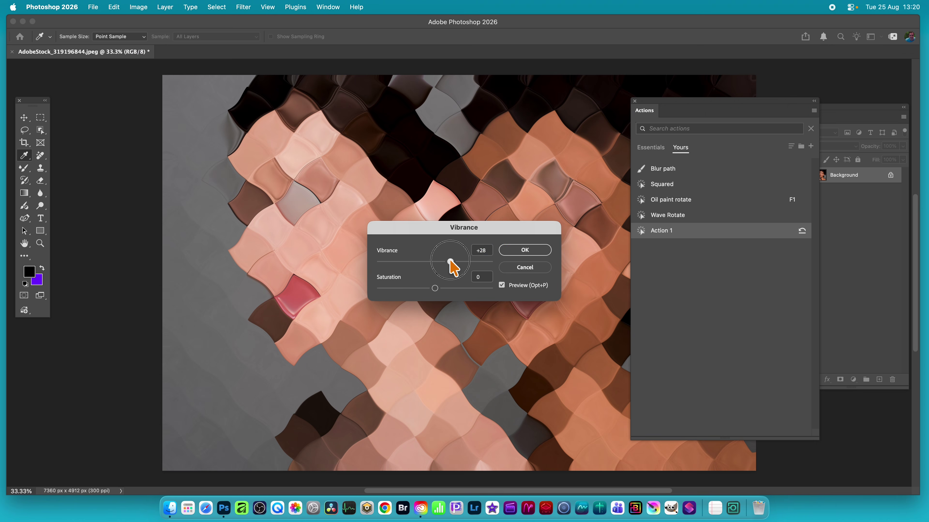
pyautogui.click(456, 288)
pyautogui.click(528, 252)
pyautogui.press('h')
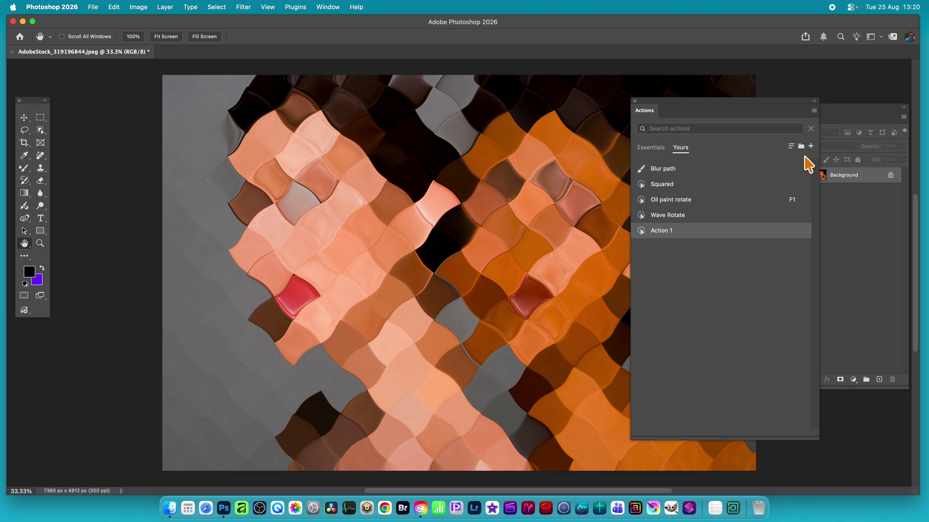
# Open Action 1 for editing and set its first Wave step's amplitude to minimum 170 and maximum 718
pyautogui.moveTo(669, 239)
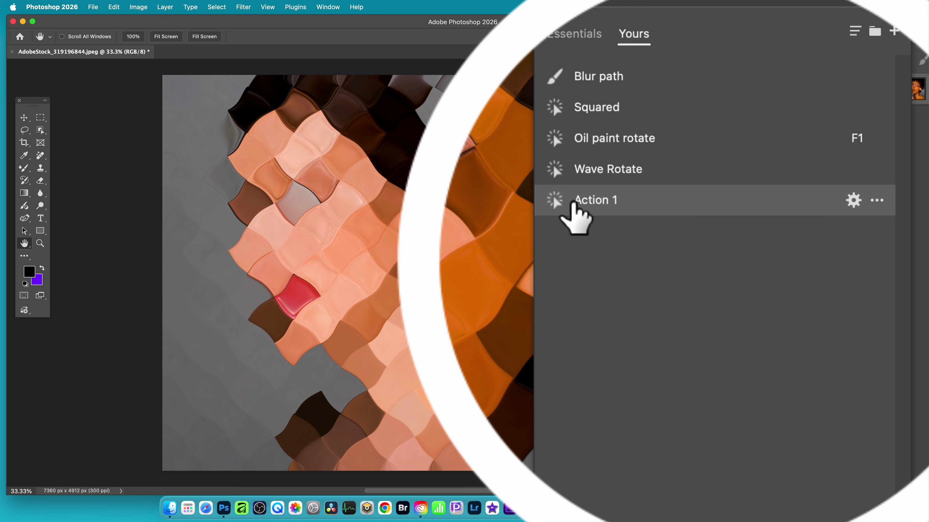
pyautogui.click(852, 201)
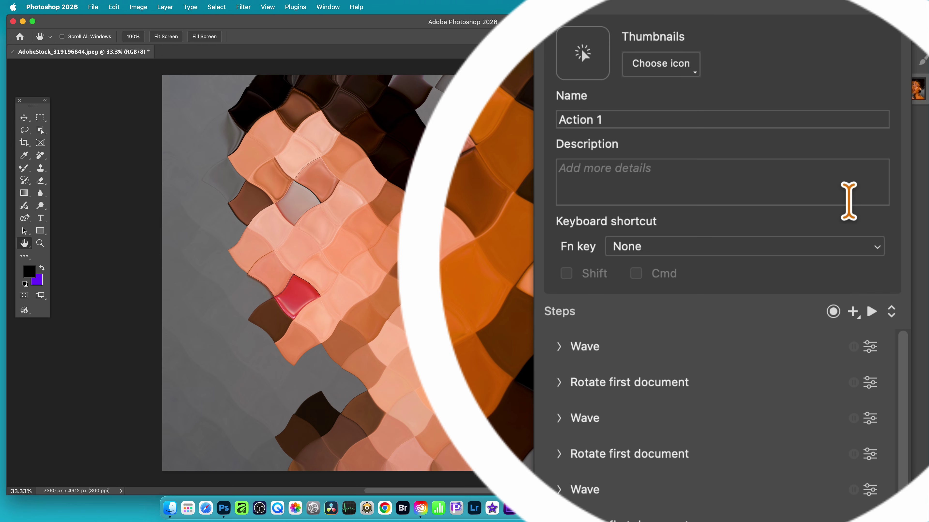
pyautogui.click(557, 349)
pyautogui.scroll(-3, 690, 390)
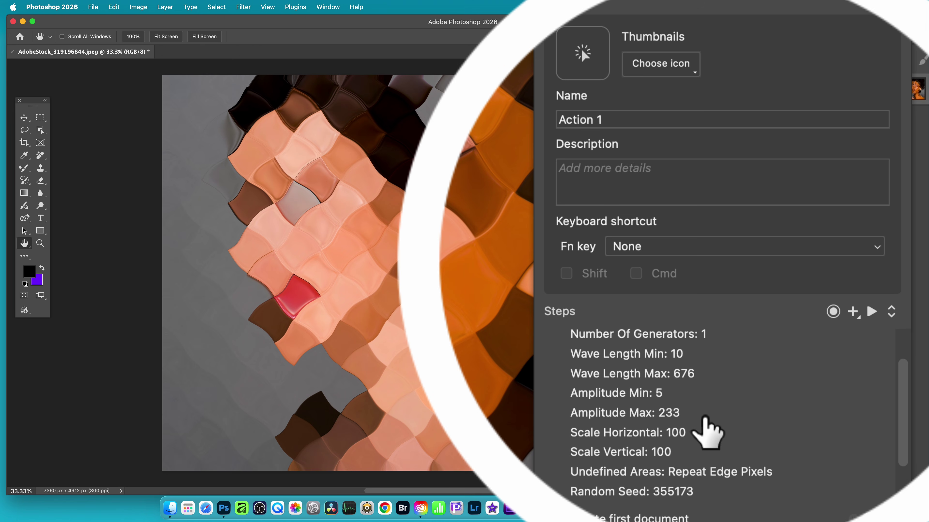
pyautogui.scroll(3, 874, 378)
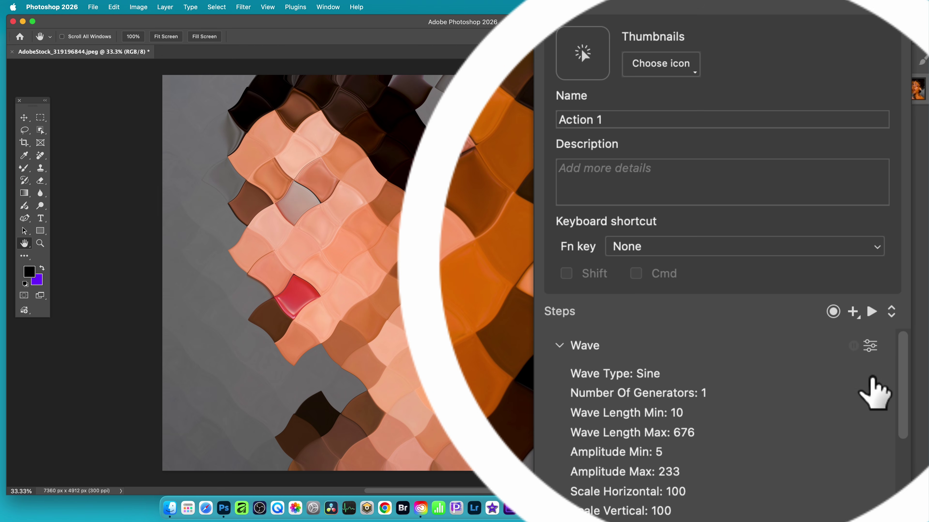
pyautogui.click(870, 347)
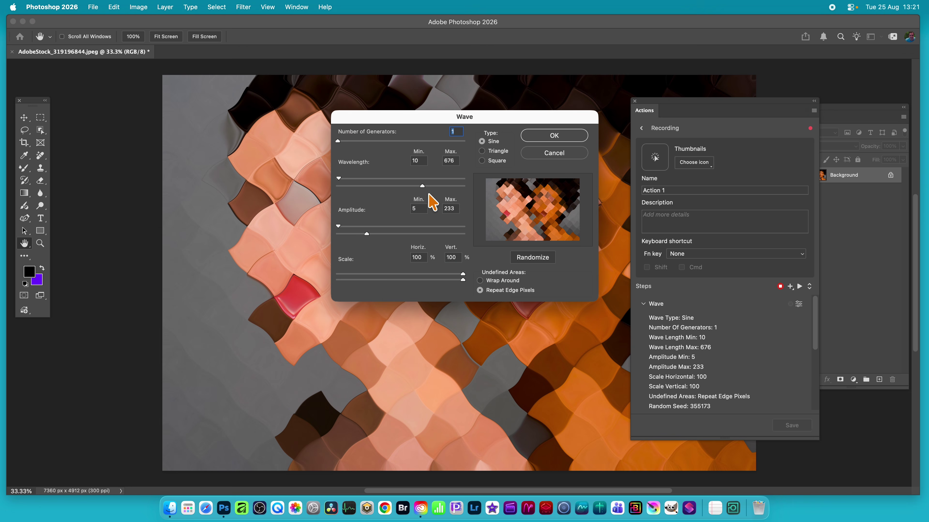
pyautogui.moveTo(389, 234); pyautogui.dragTo(427, 233)
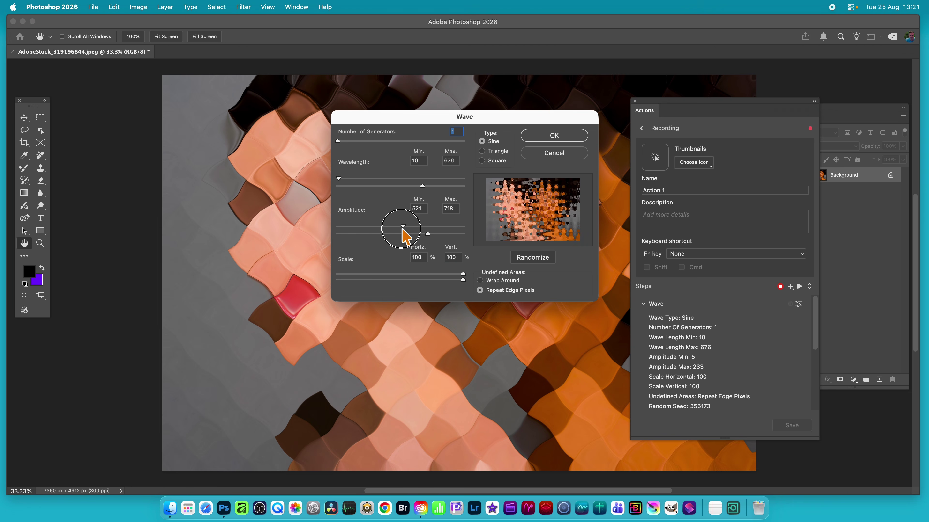
pyautogui.moveTo(369, 226); pyautogui.dragTo(357, 227)
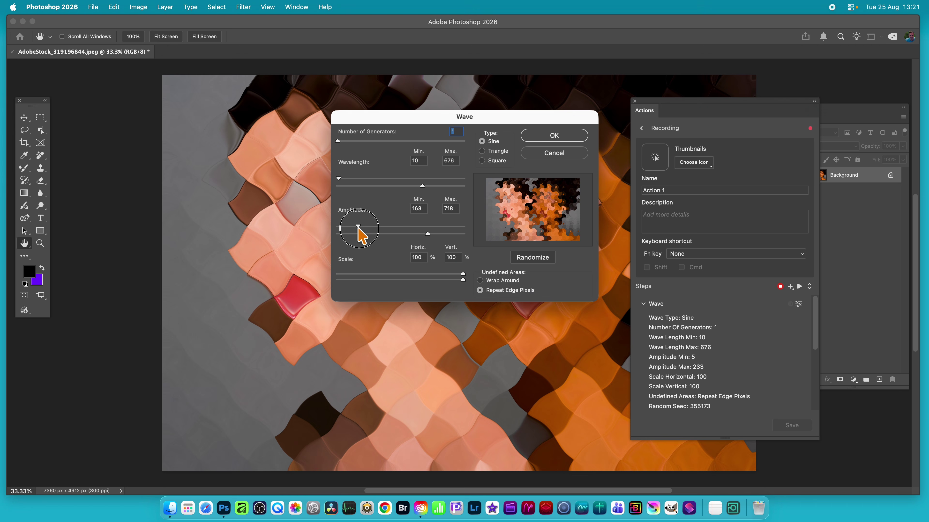
pyautogui.click(563, 139)
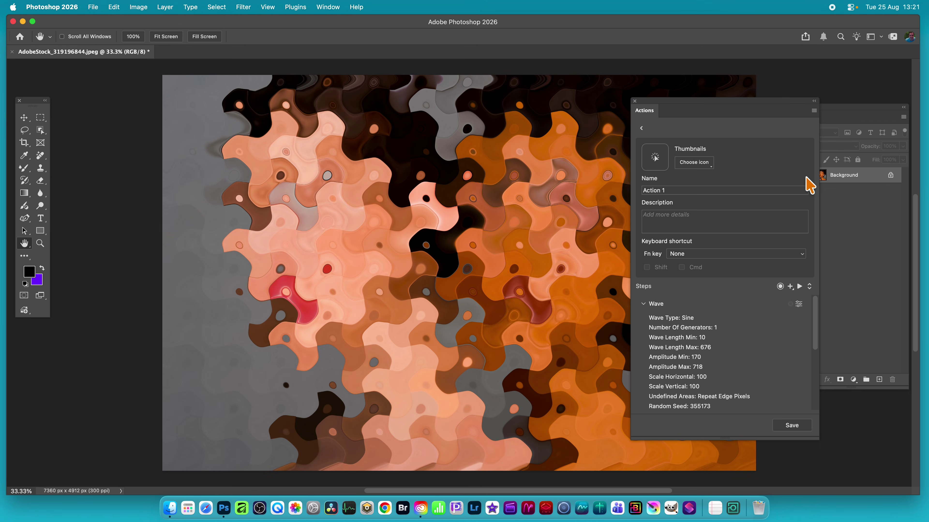
# Set the second Wave step of Action 1 to a maximum wavelength of 864 and an amplitude of 274 to 306
pyautogui.scroll(-5, 758, 313)
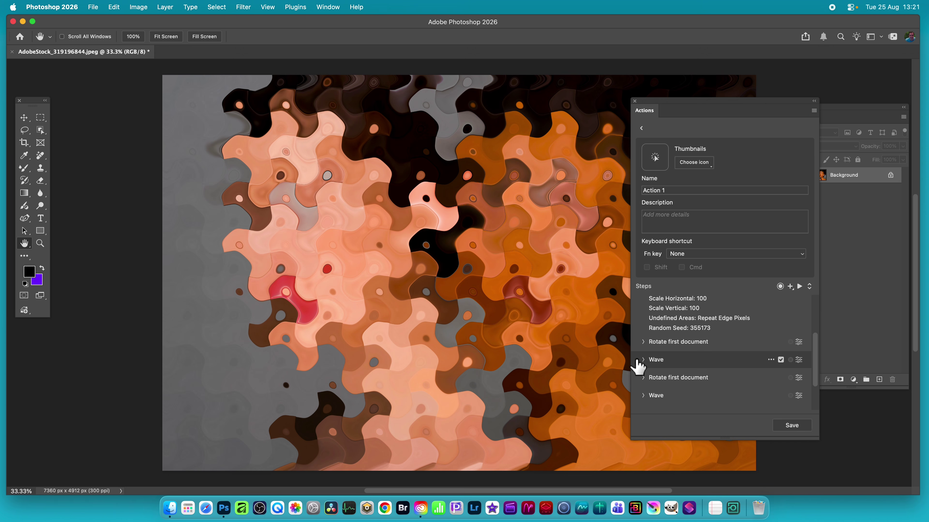
pyautogui.click(643, 360)
pyautogui.scroll(-3, 700, 342)
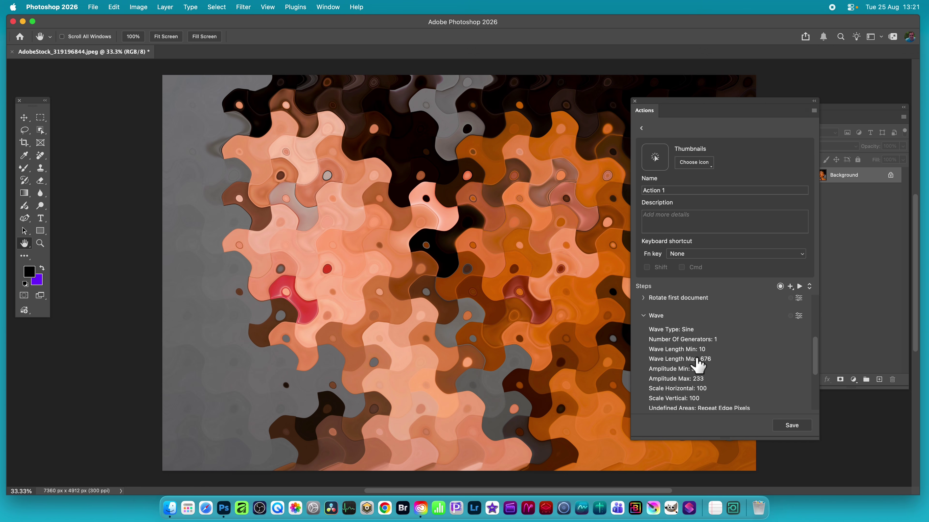
pyautogui.click(799, 315)
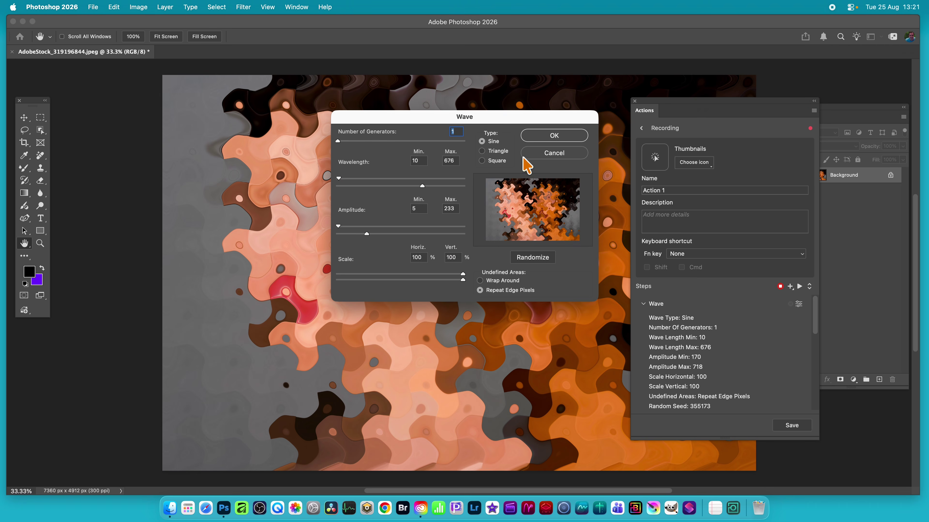
pyautogui.moveTo(422, 187); pyautogui.dragTo(446, 186)
pyautogui.moveTo(380, 234)
pyautogui.mouseDown()
pyautogui.moveTo(409, 234)
pyautogui.moveTo(359, 227)
pyautogui.moveTo(372, 226)
pyautogui.mouseUp()
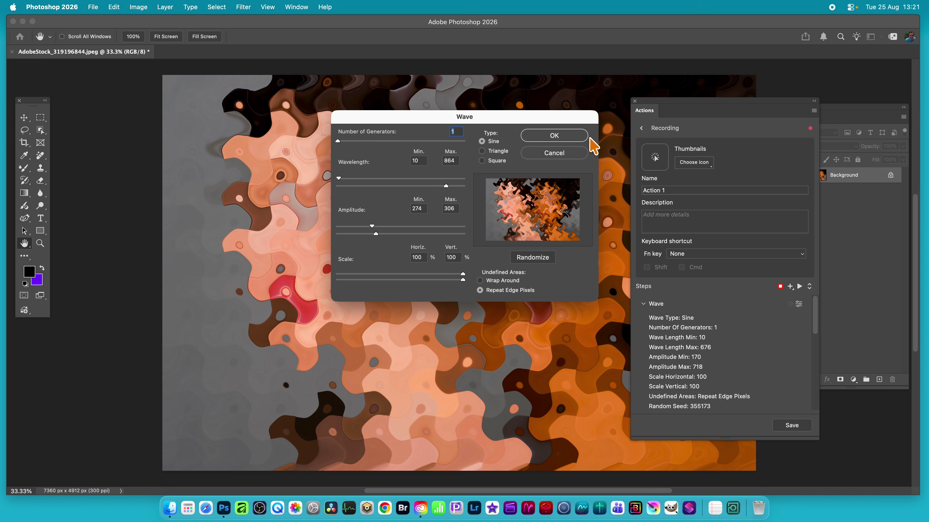